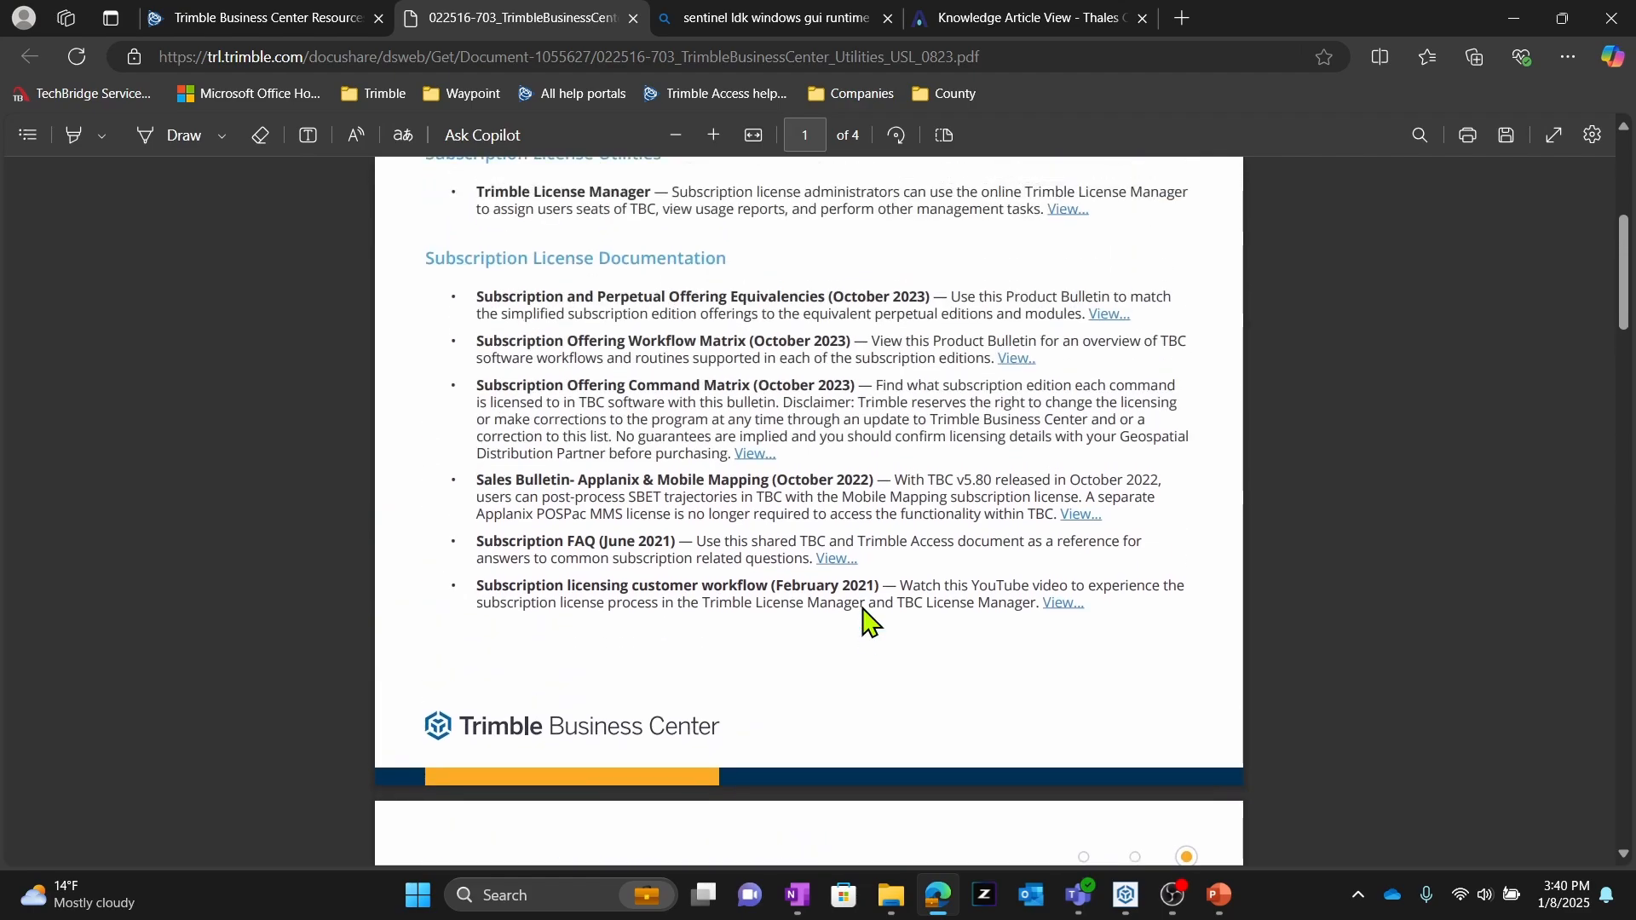
Start downloading the Trimble HASP License Updater from the document's Perpetual License Utilities section, and cancel the download
scroll(869, 621, up, 5)
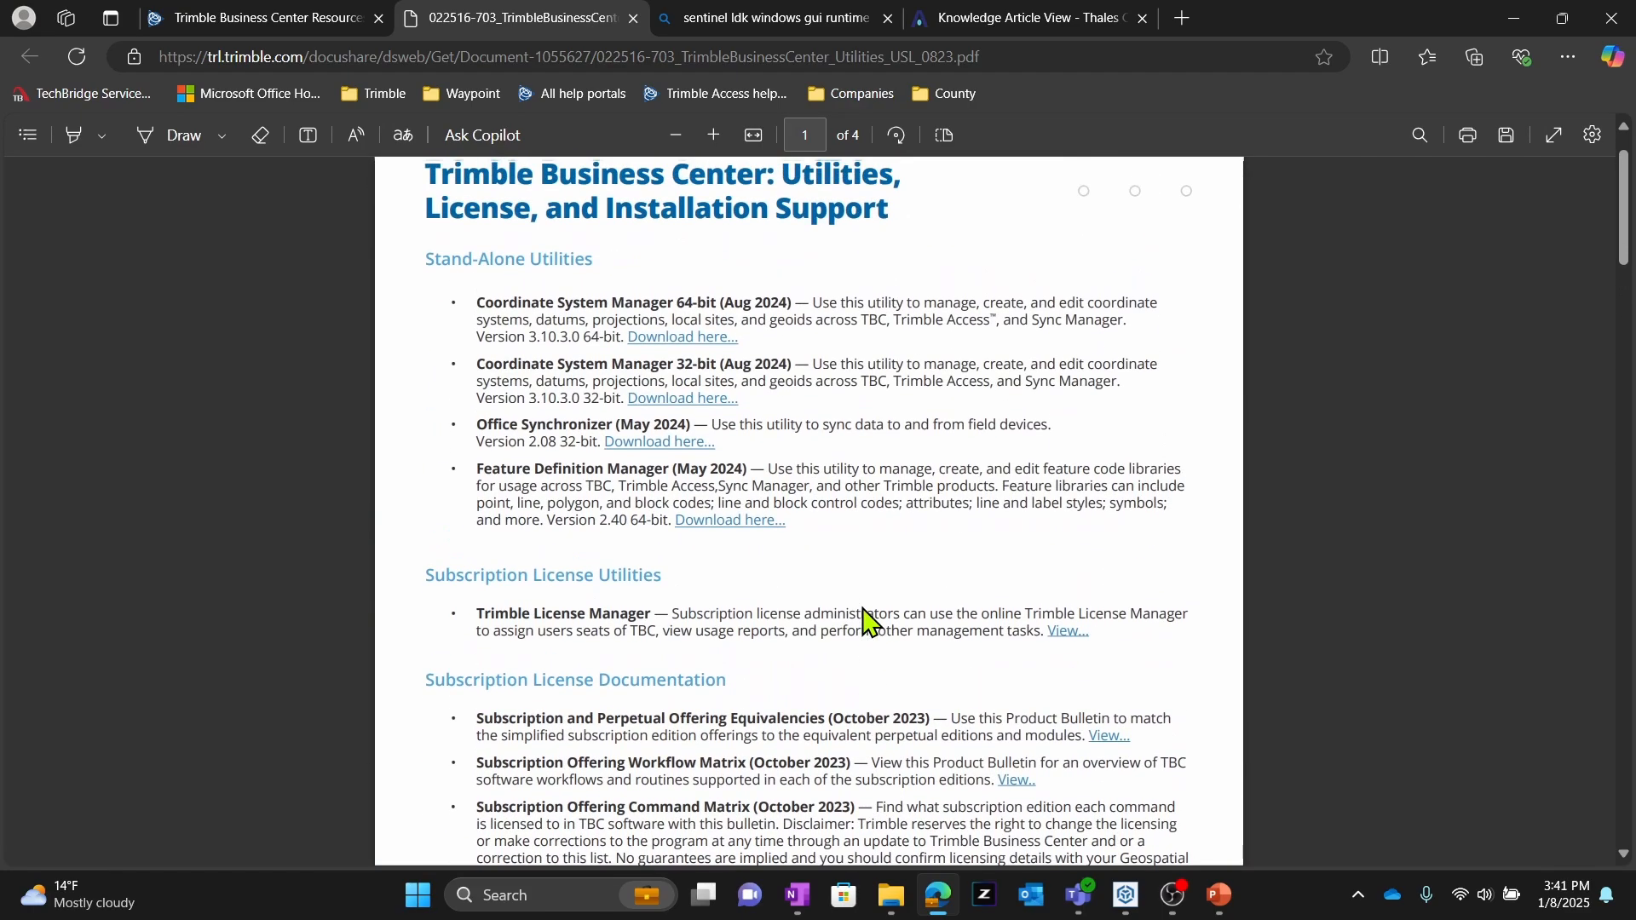
scroll(869, 620, down, 2)
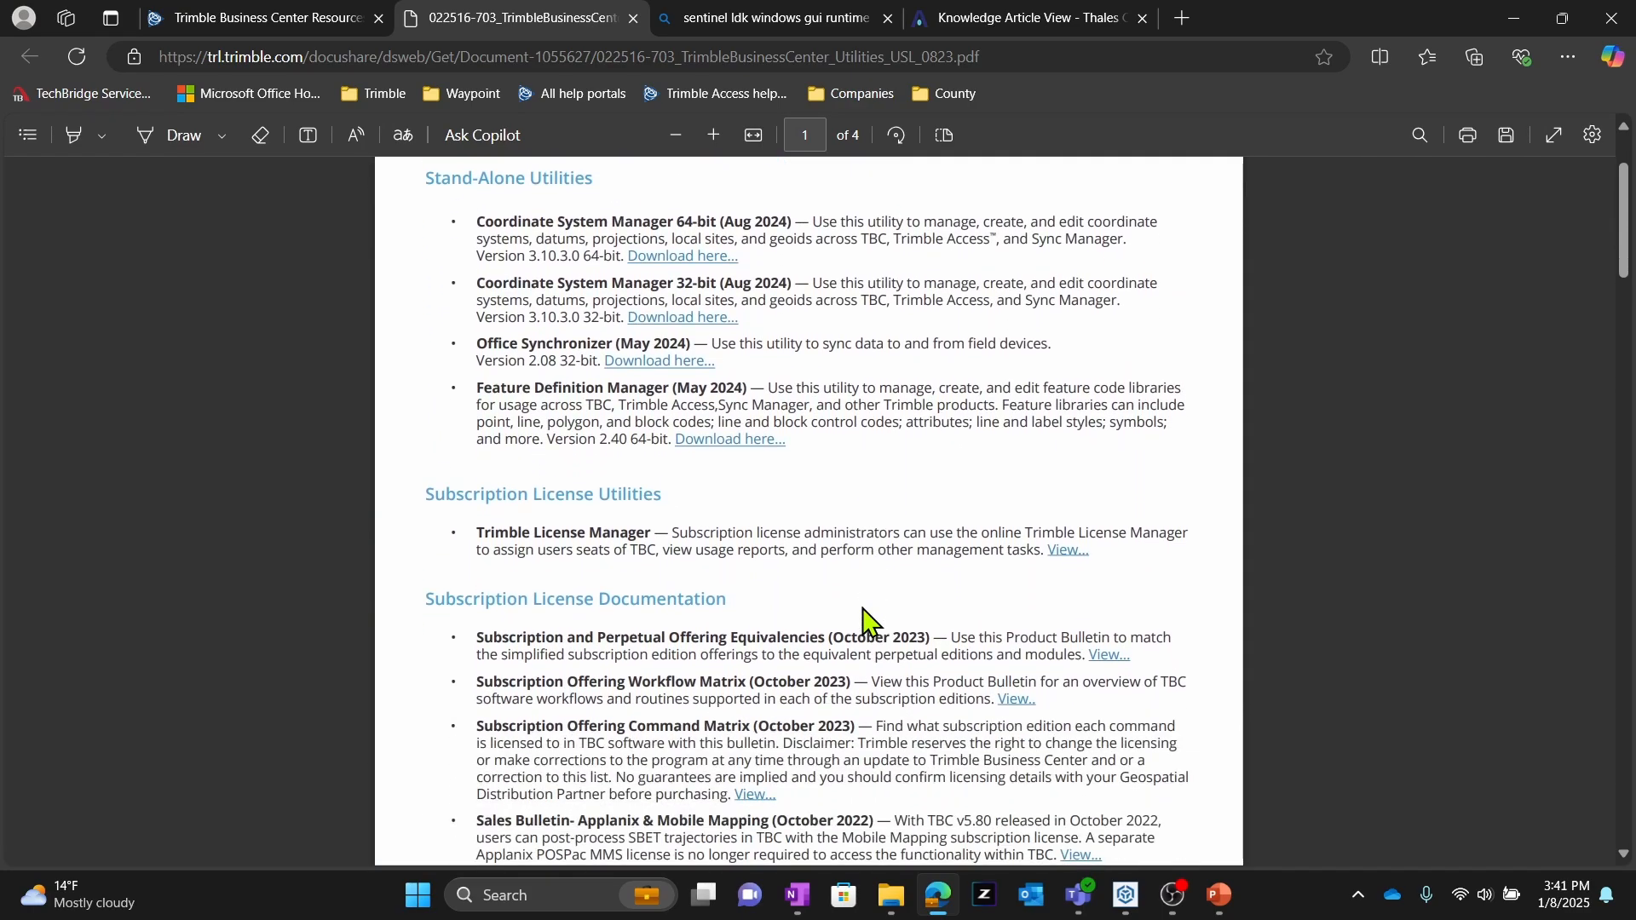
scroll(870, 621, up, 1)
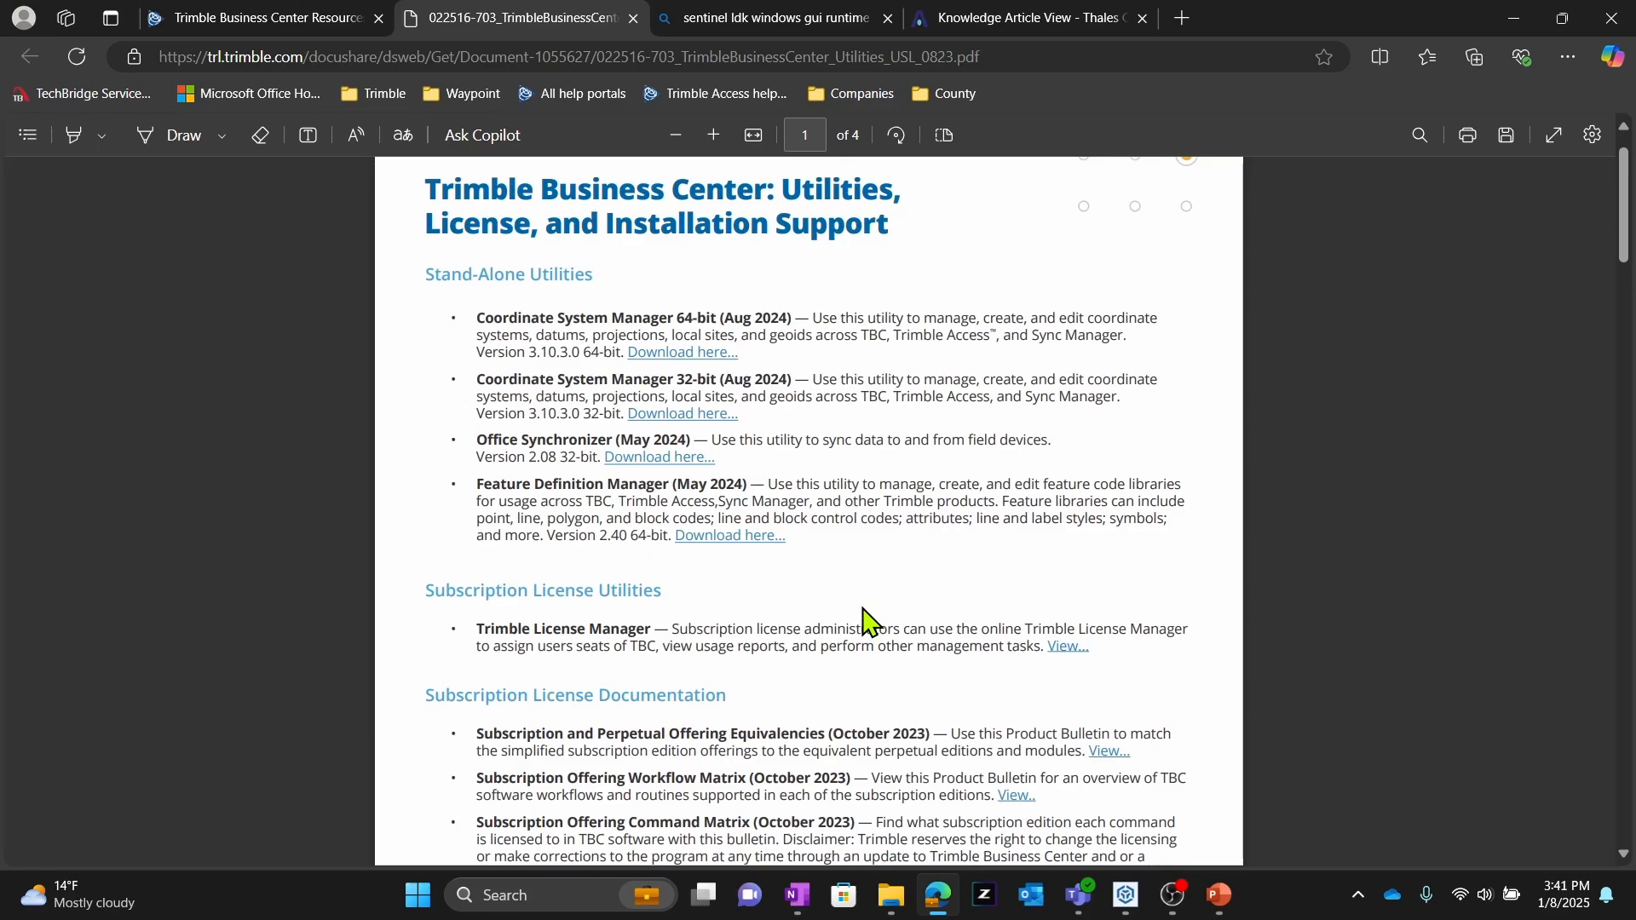
scroll(869, 621, down, 4)
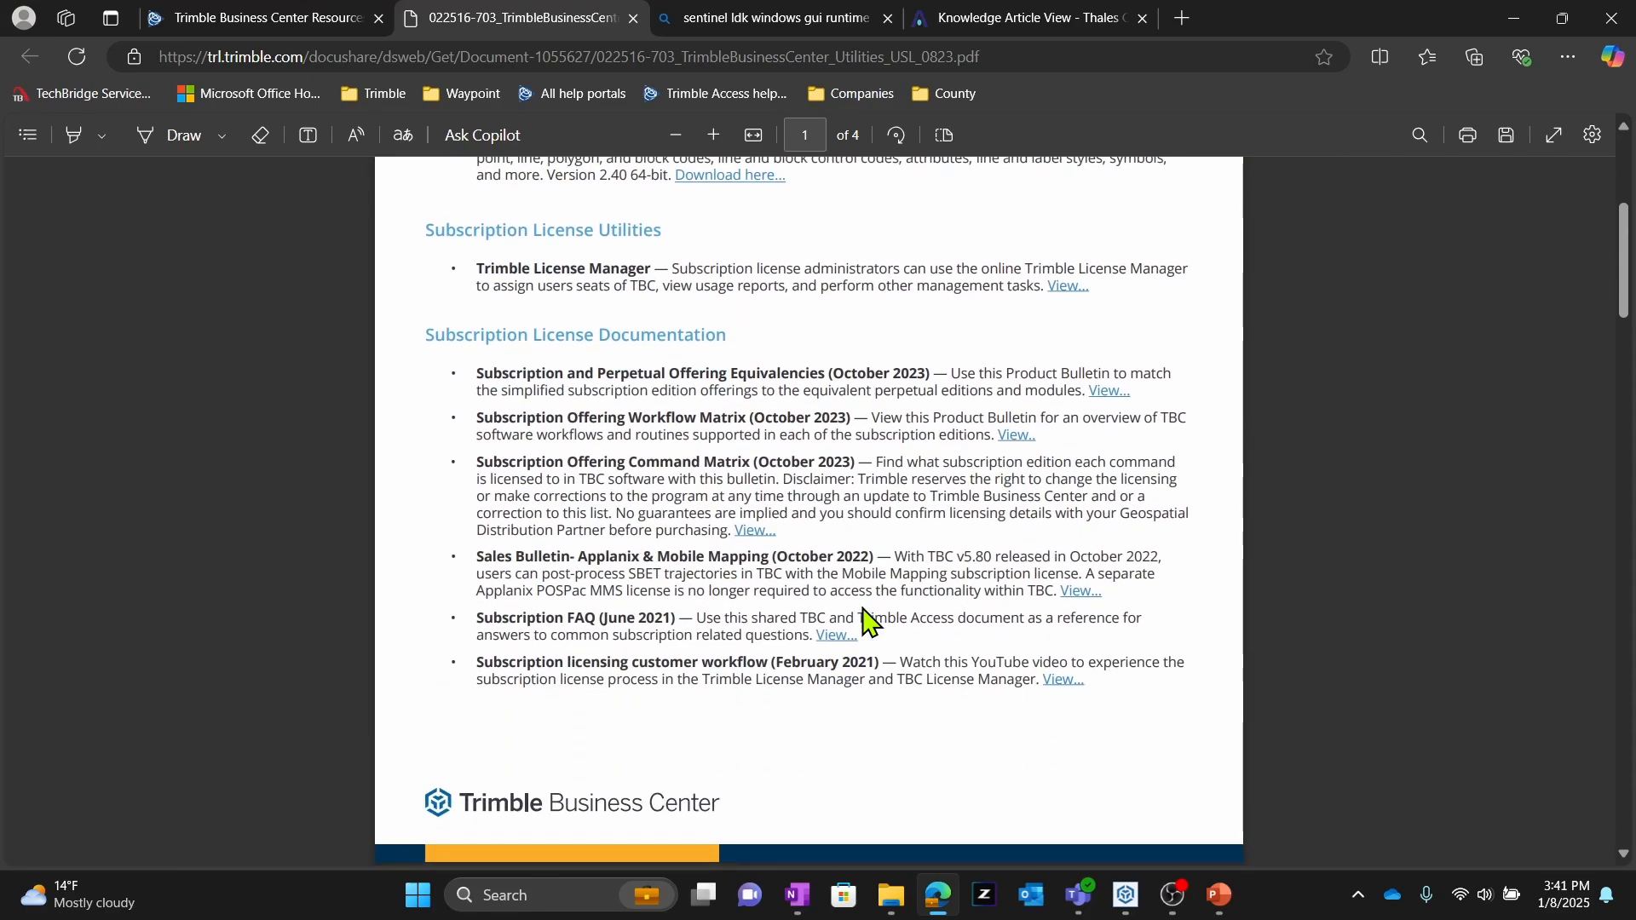
scroll(869, 620, down, 6)
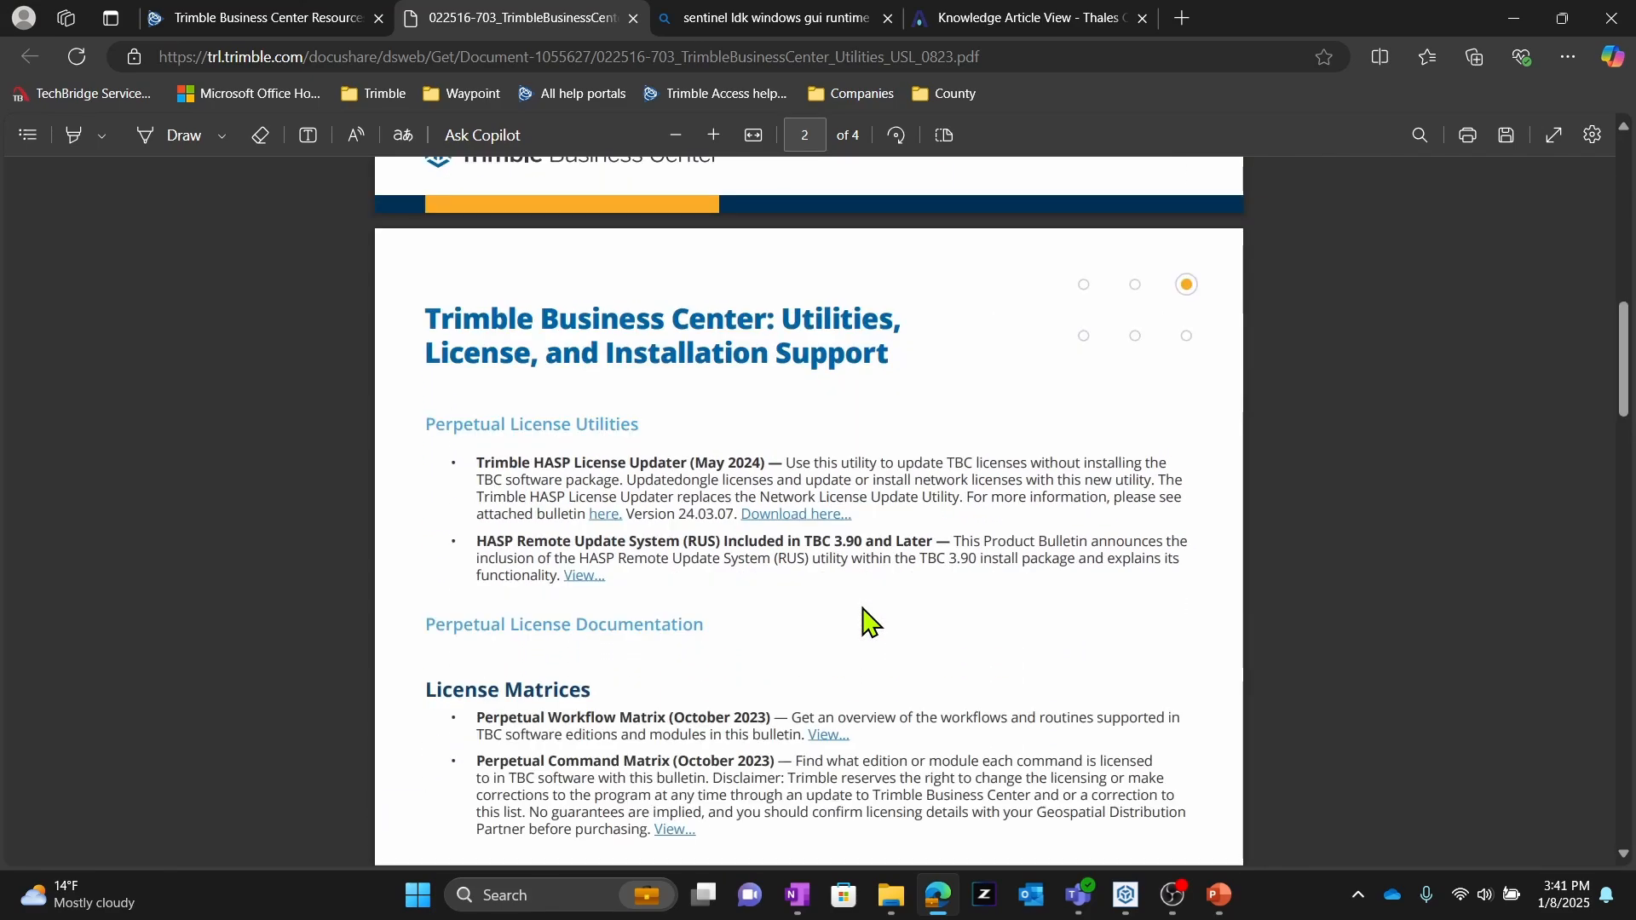
scroll(870, 620, down, 2)
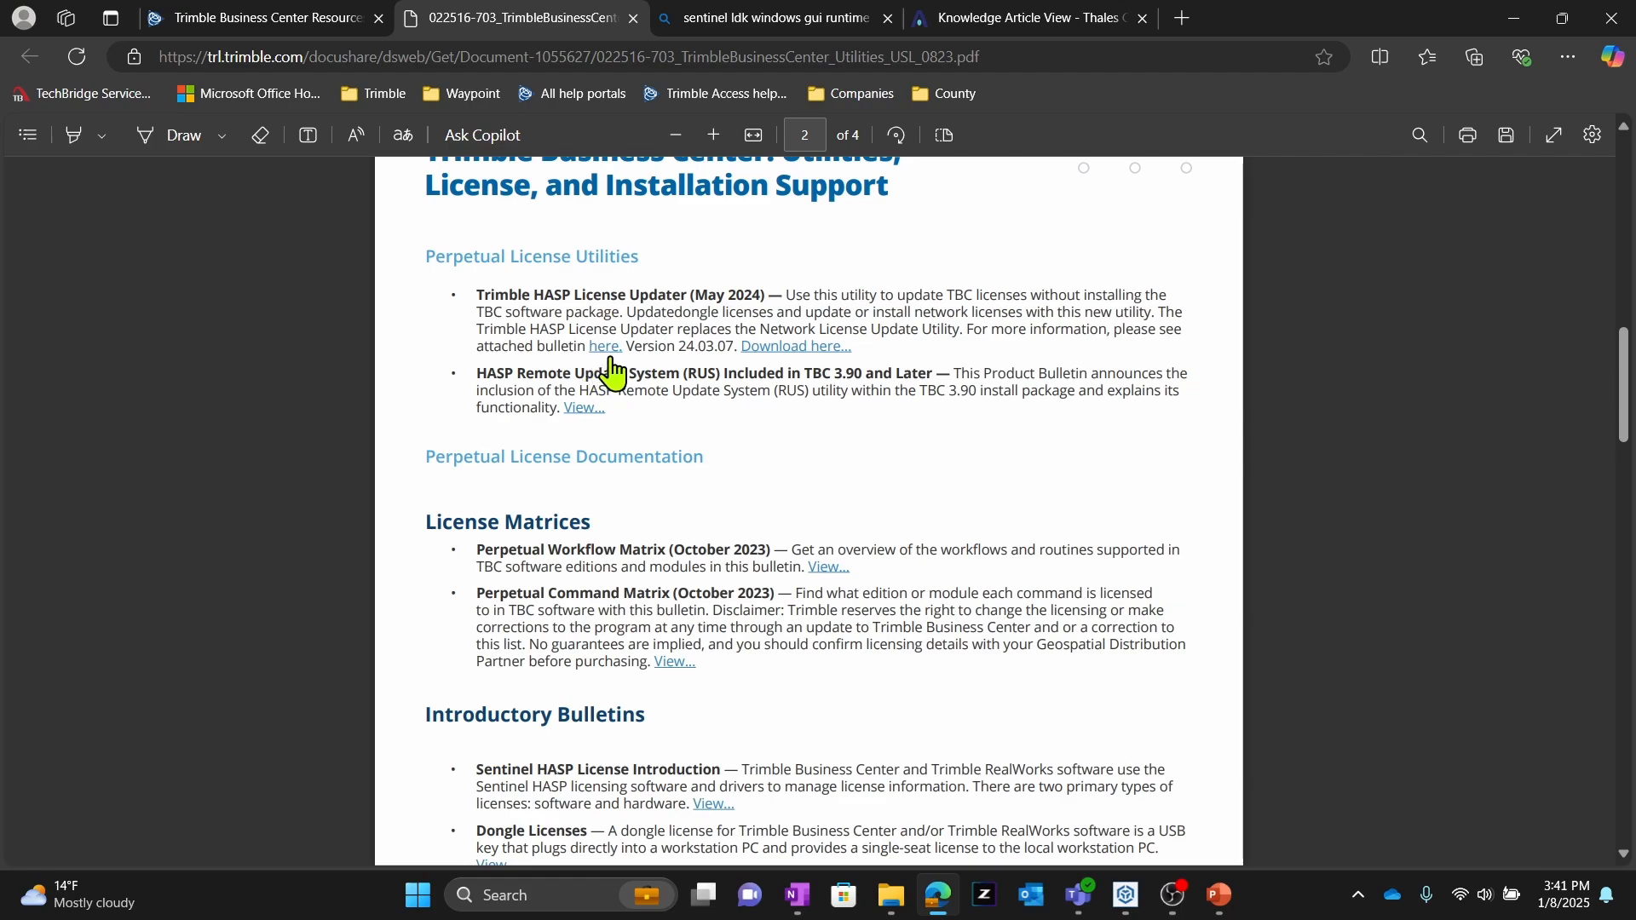
click(814, 348)
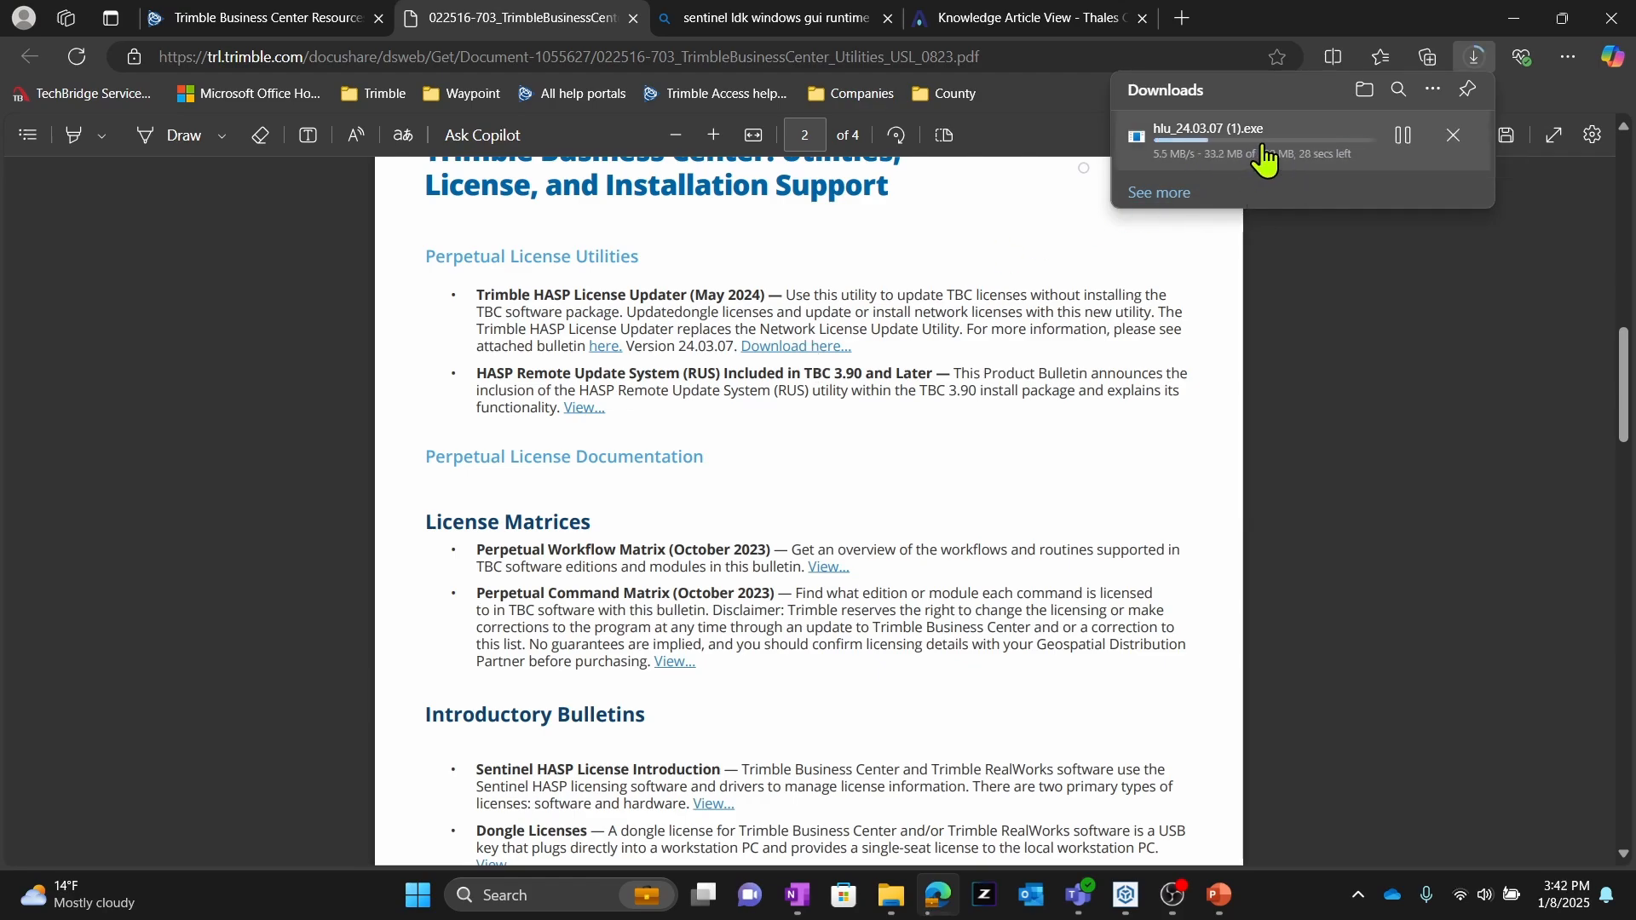
click(1454, 137)
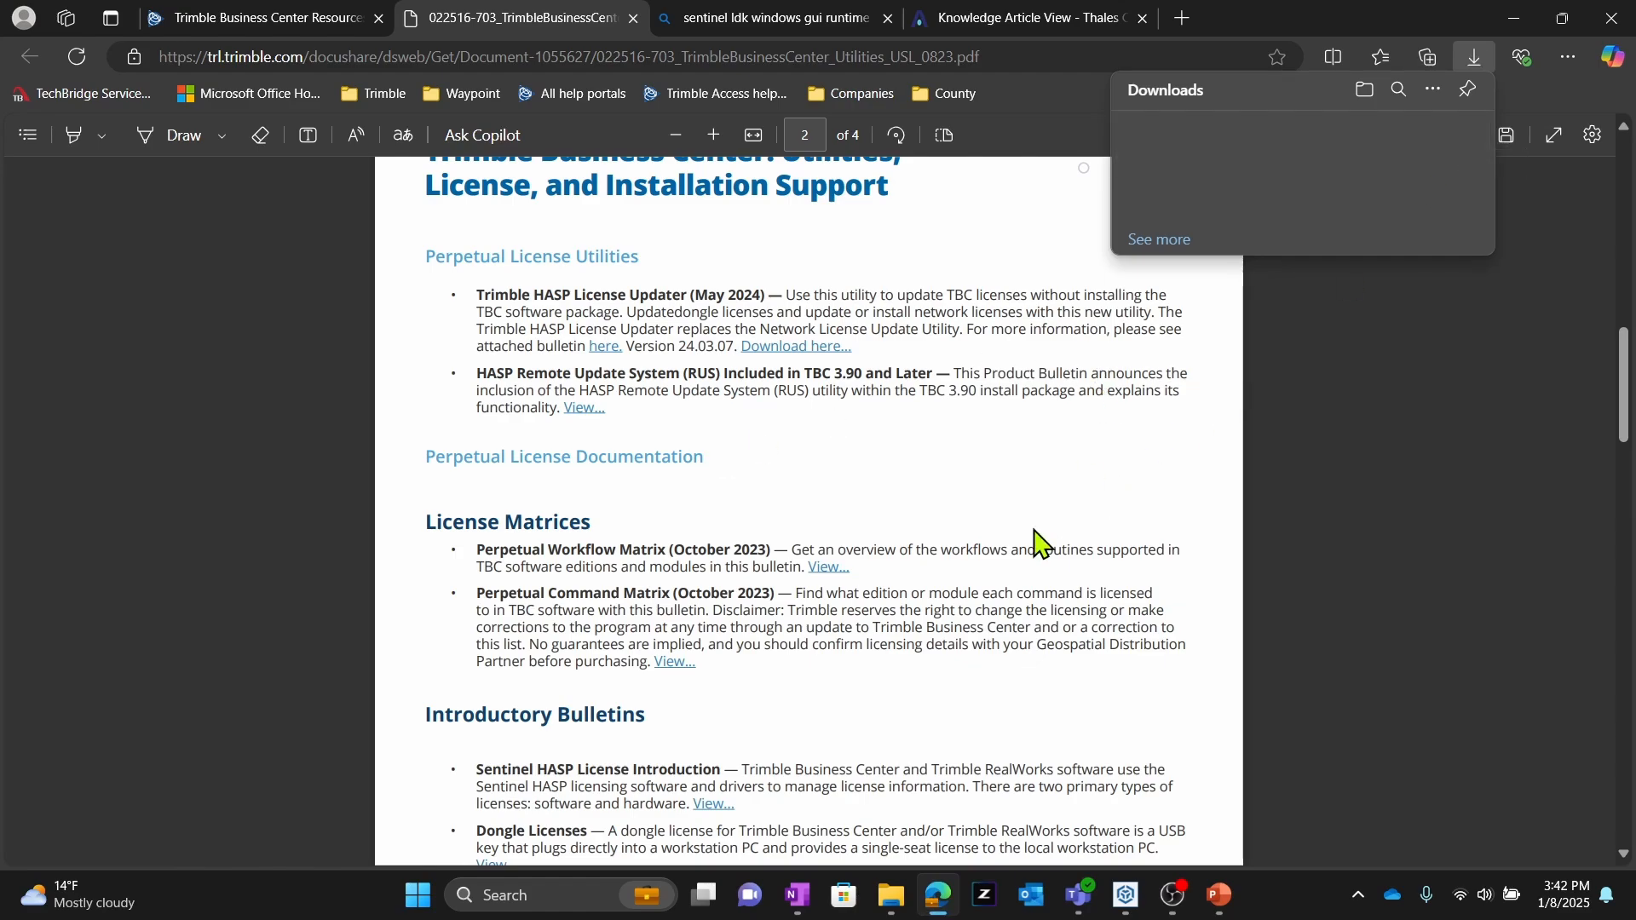
click(1284, 539)
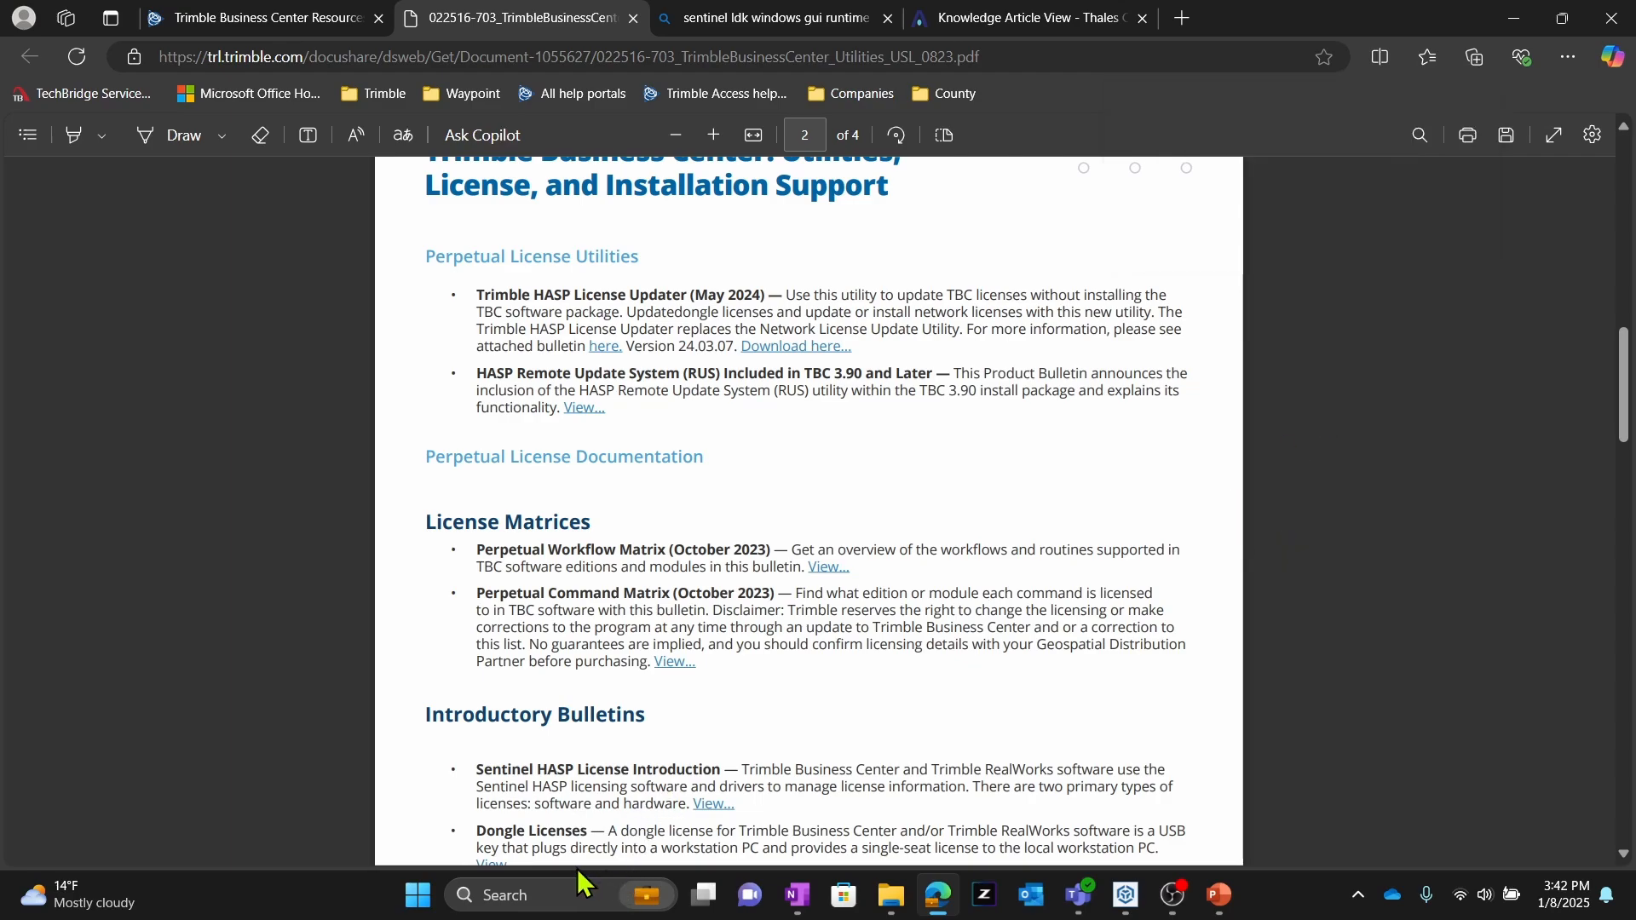
Search Windows for "hasp" and launch the HASP License Updater
click(533, 898)
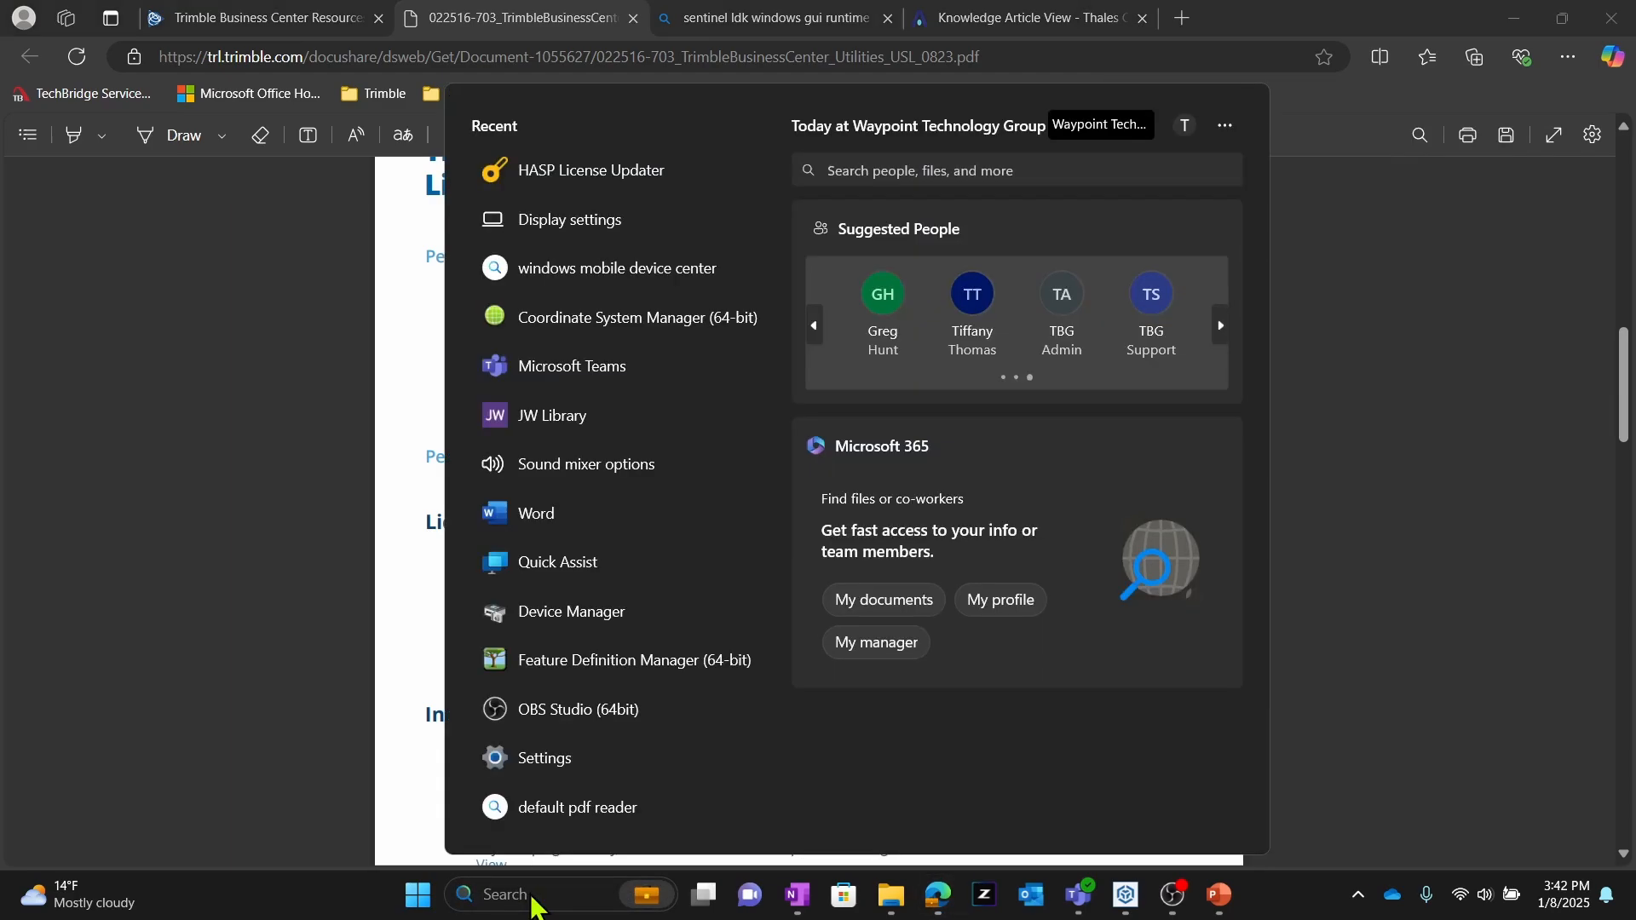
text(hasp)
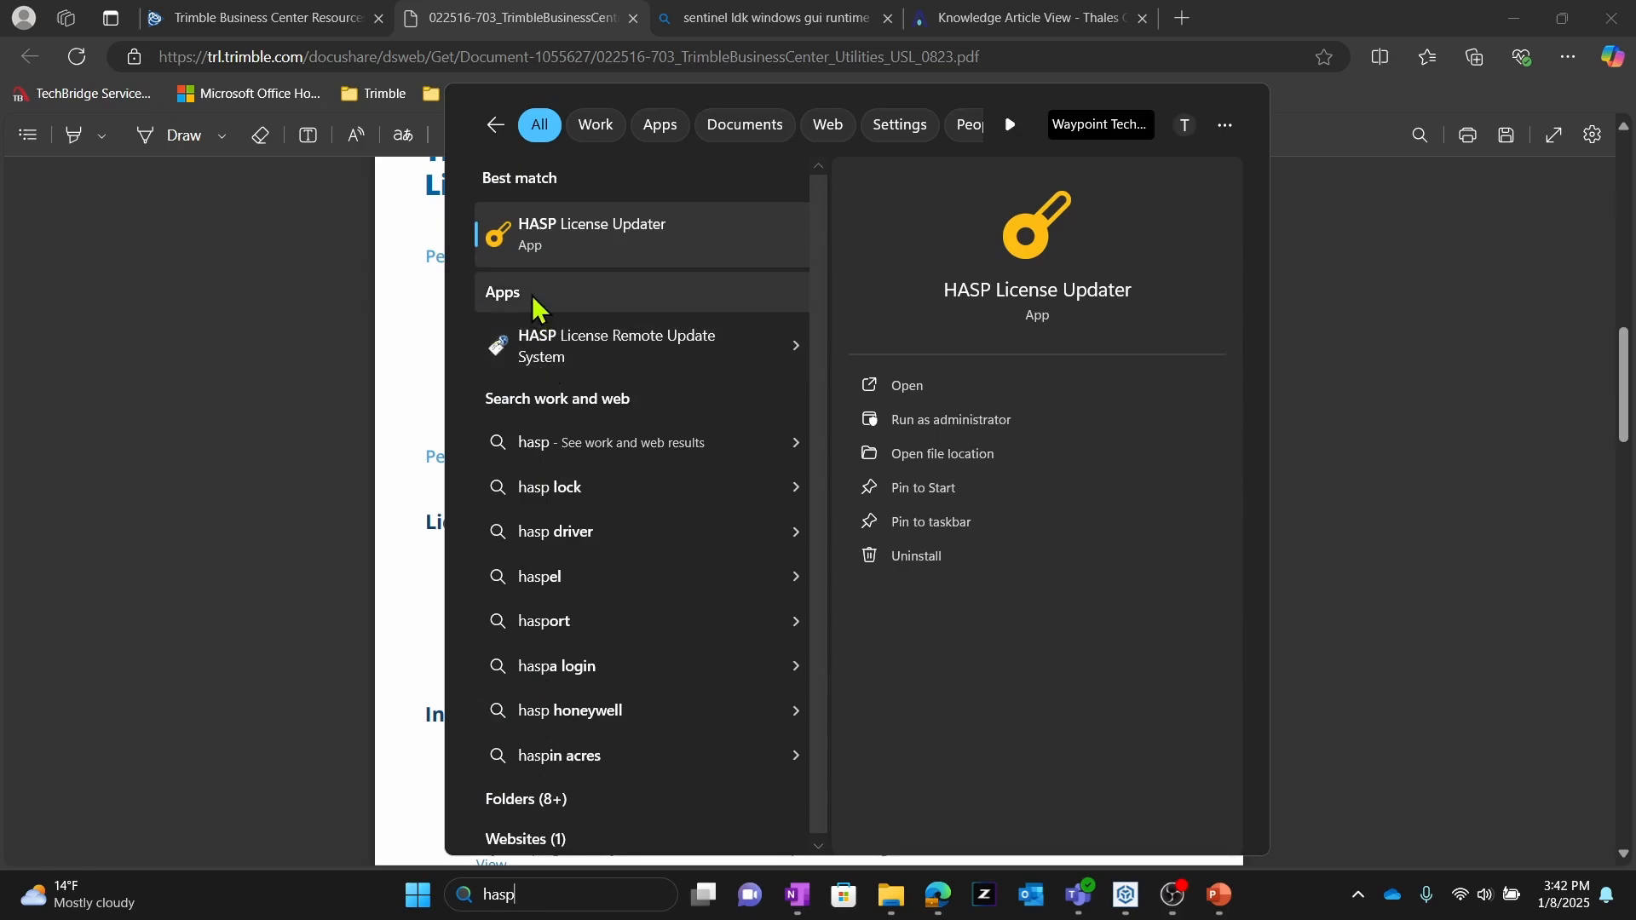
click(602, 242)
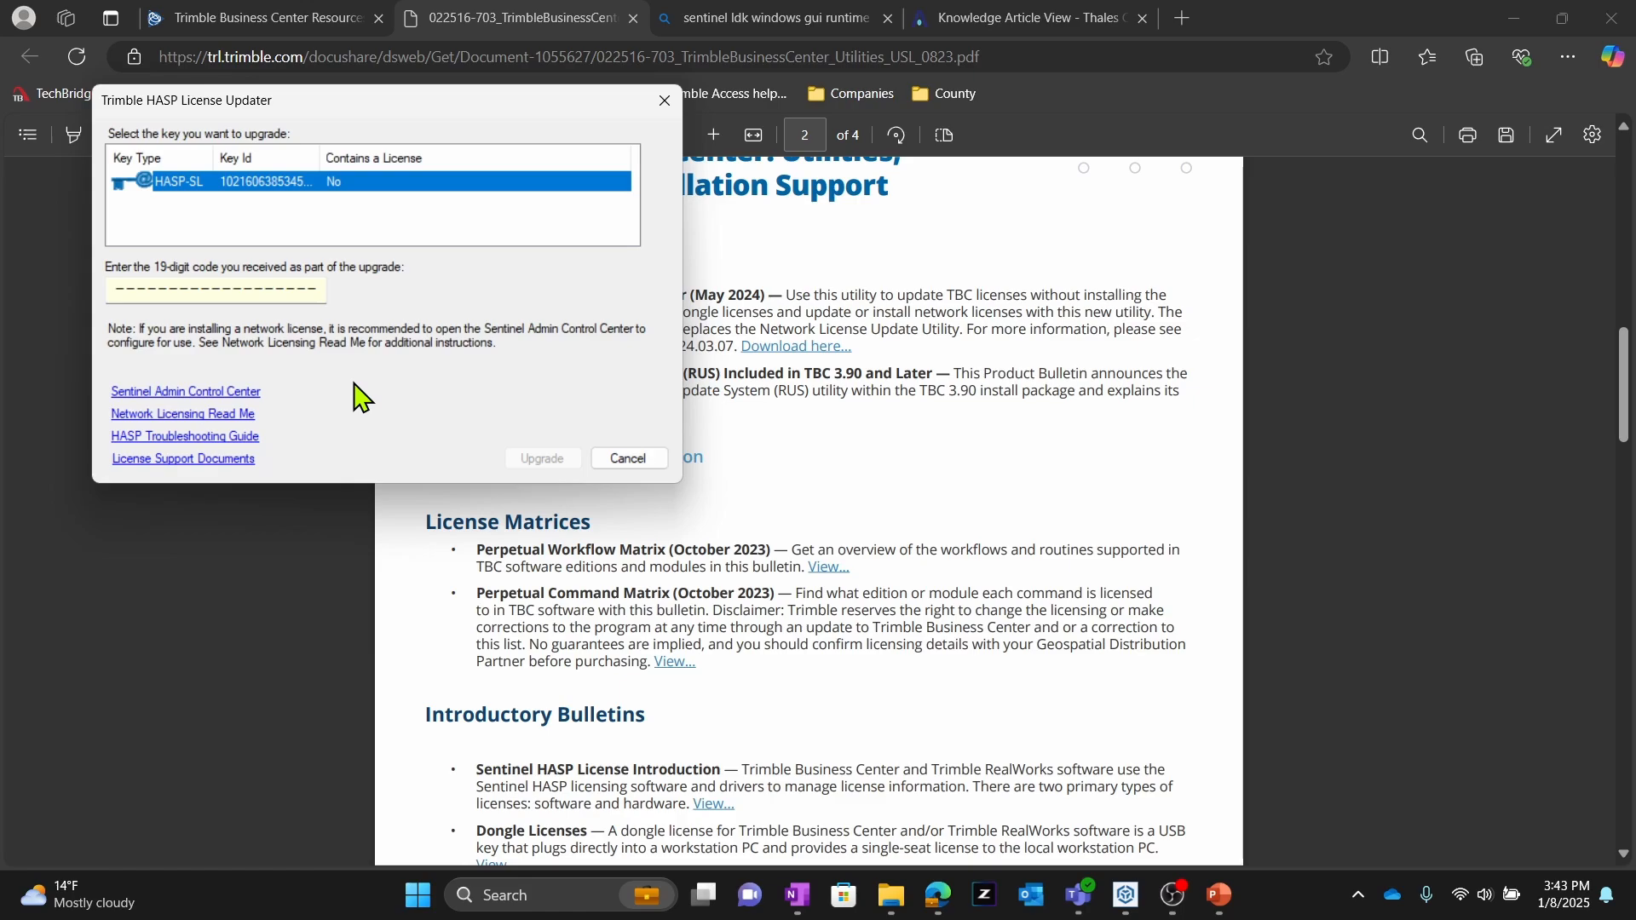
Open the Sentinel Admin Control Center from the license updater and check the Run-time Installer version
click(207, 394)
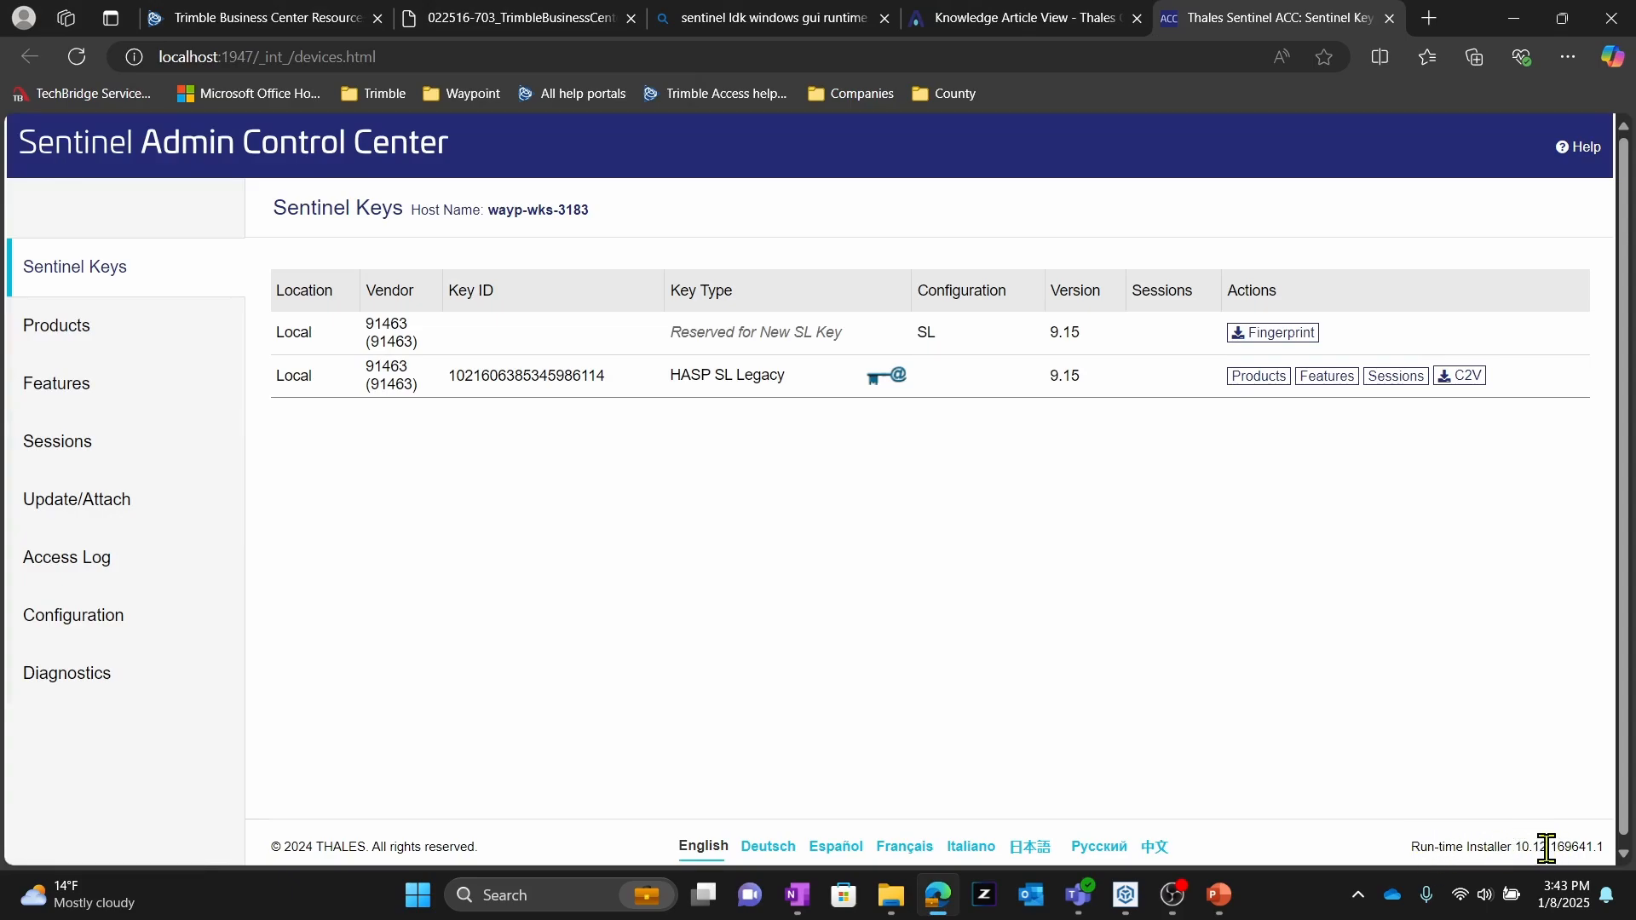
drag(1419, 847, 1554, 843)
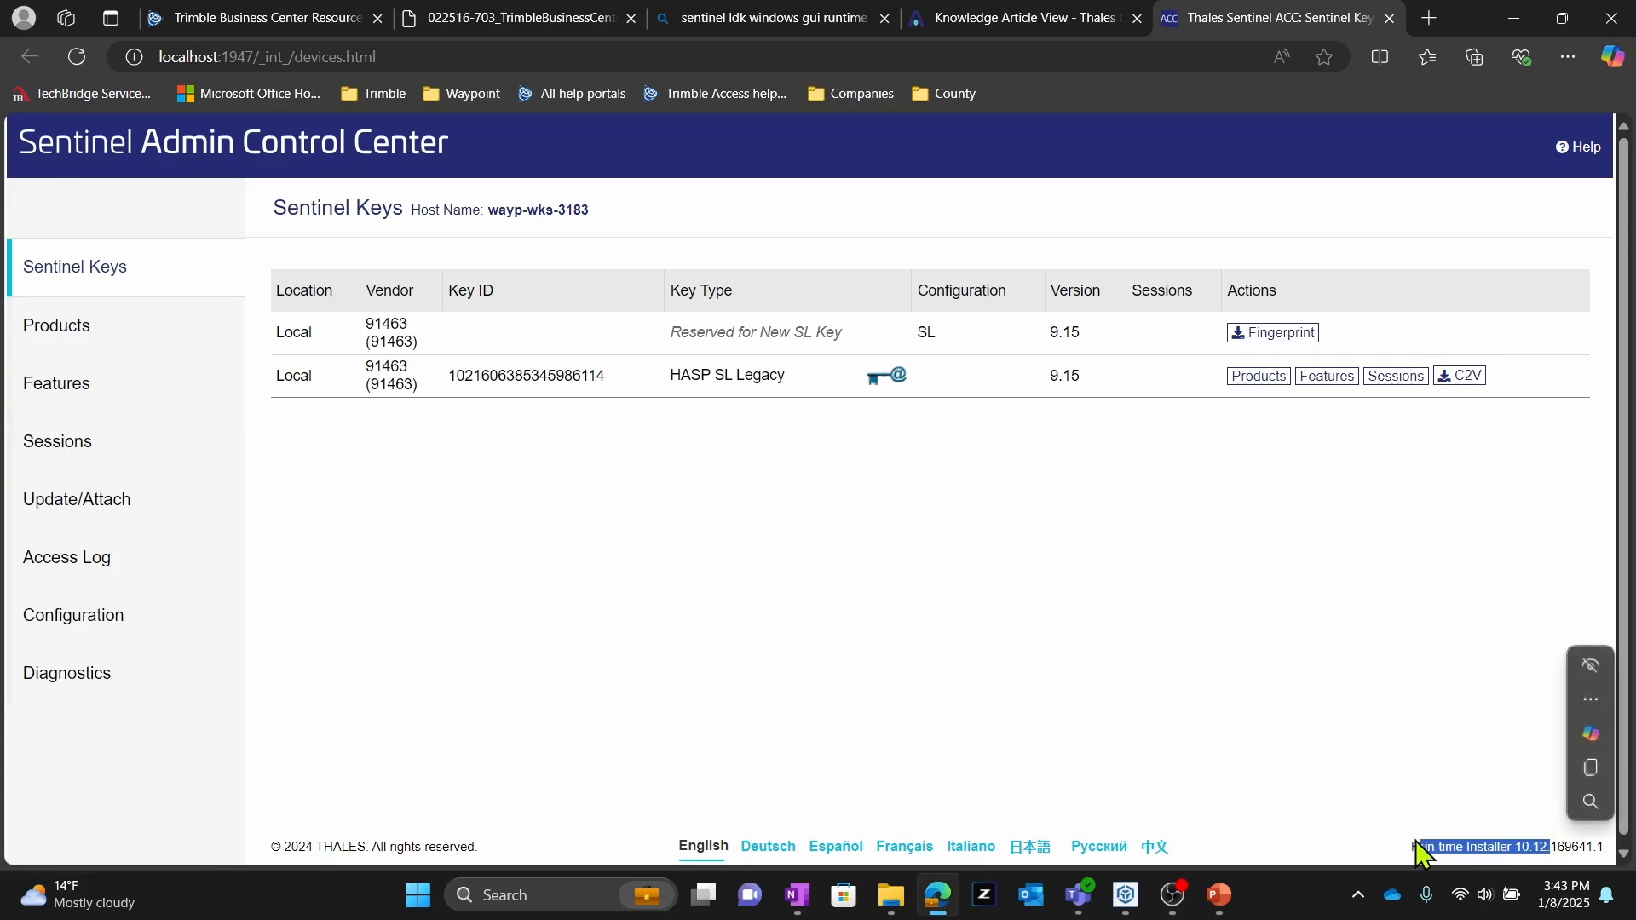
click(1370, 840)
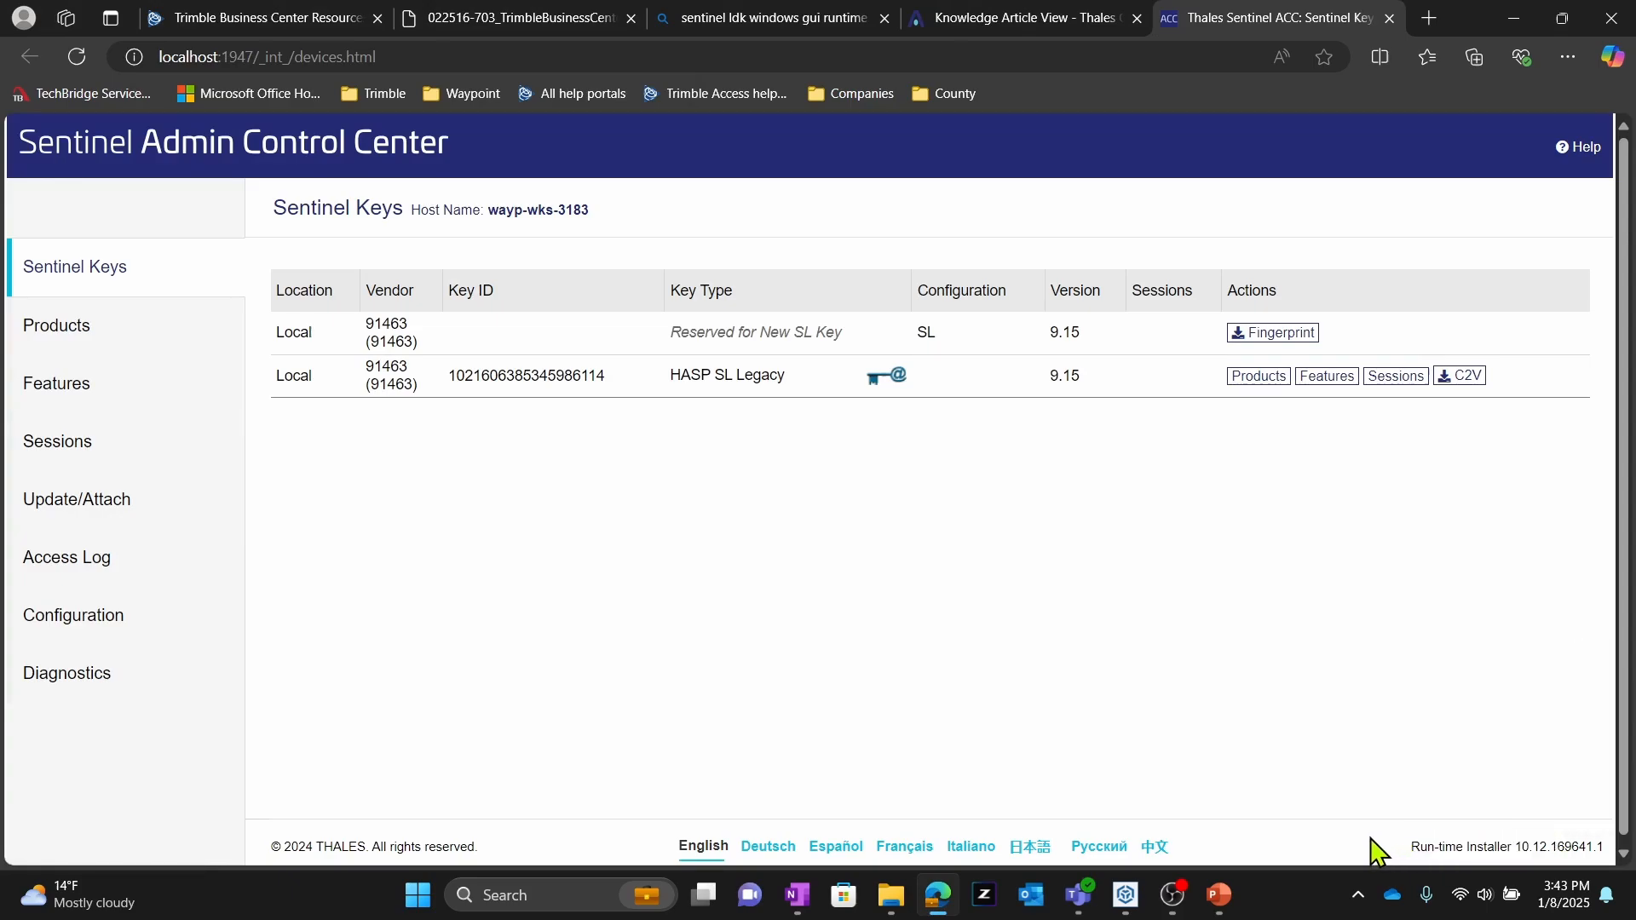
Download the Sentinel LDK Windows GUI Runtime Installer 10.12 file DOW0003347 from the Thales Support Portal, accepting its license agreement
click(726, 17)
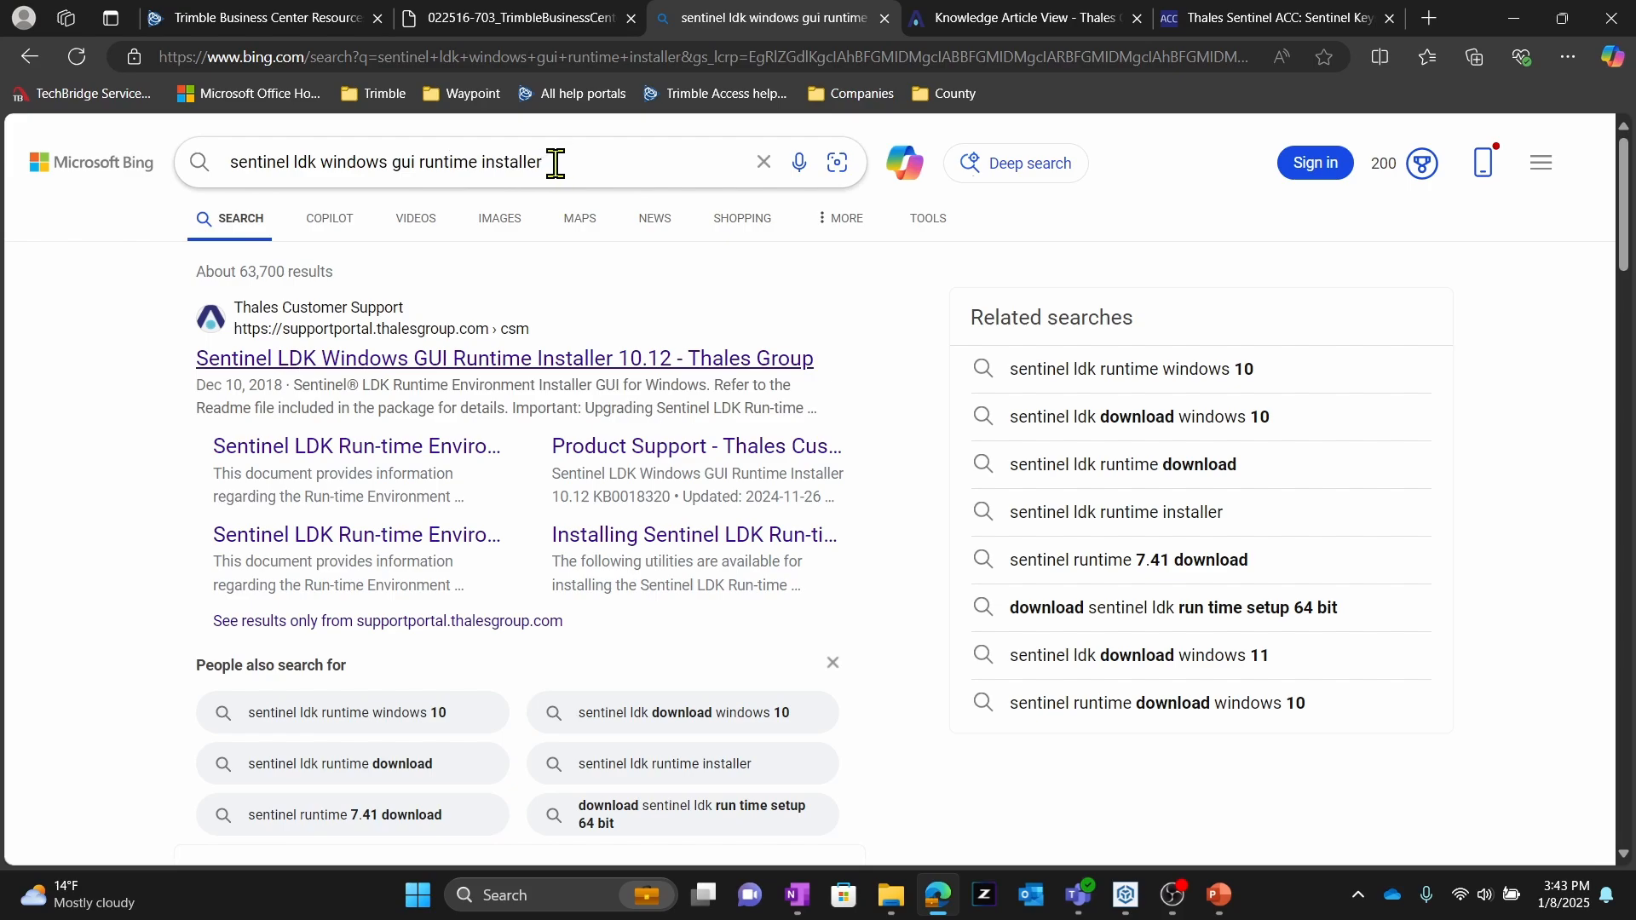
click(604, 362)
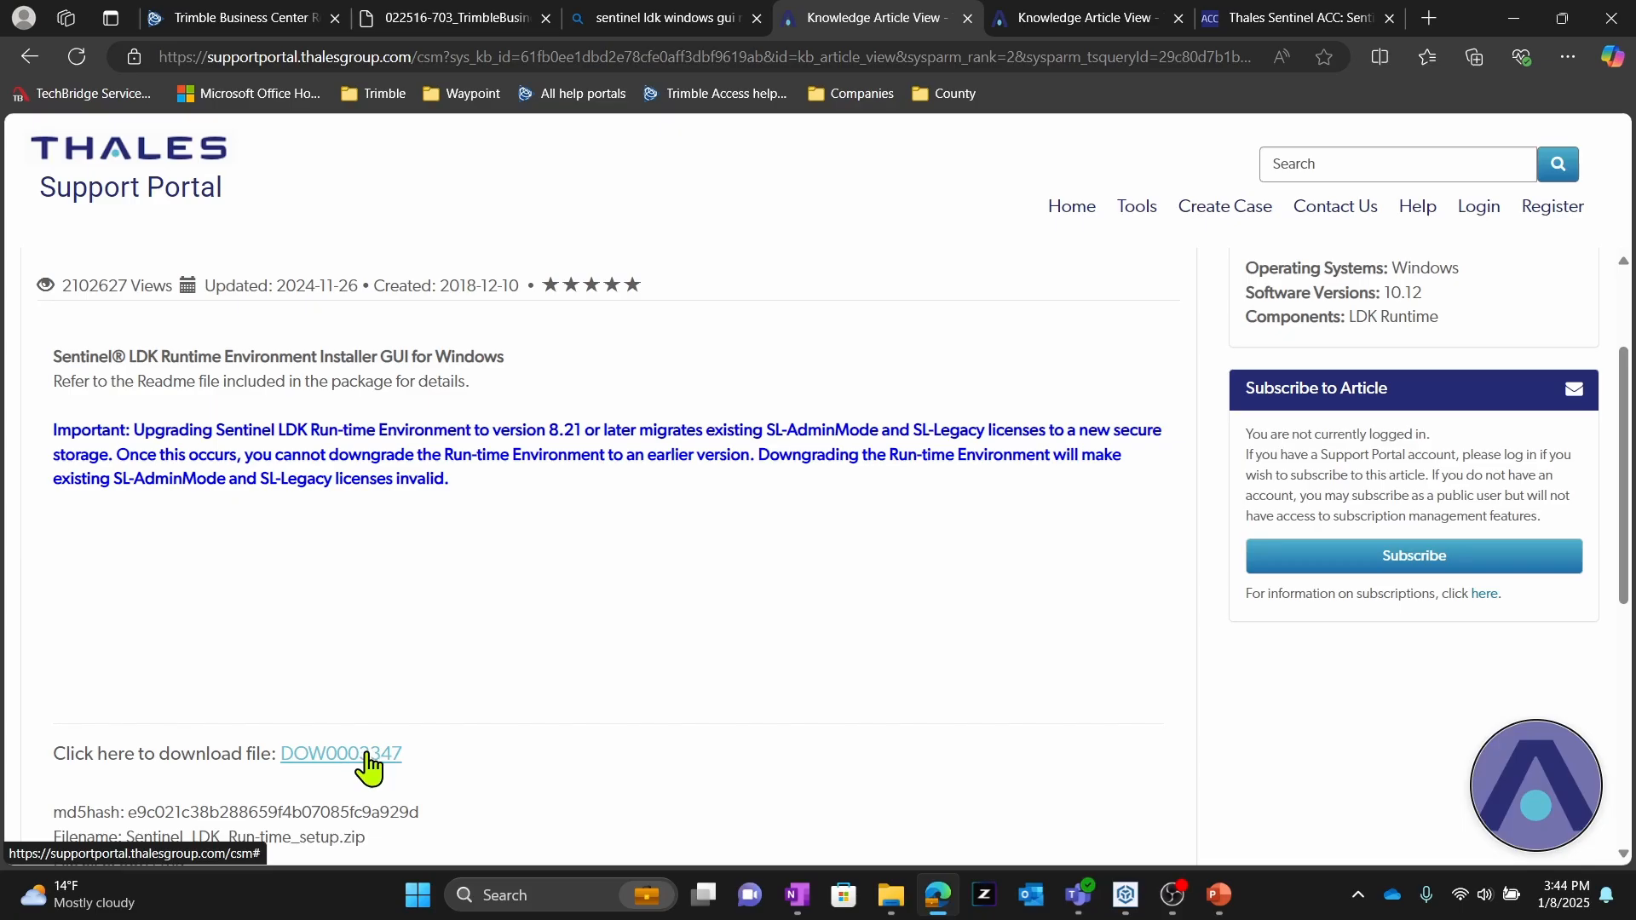
click(364, 756)
scroll(740, 433, down, 20)
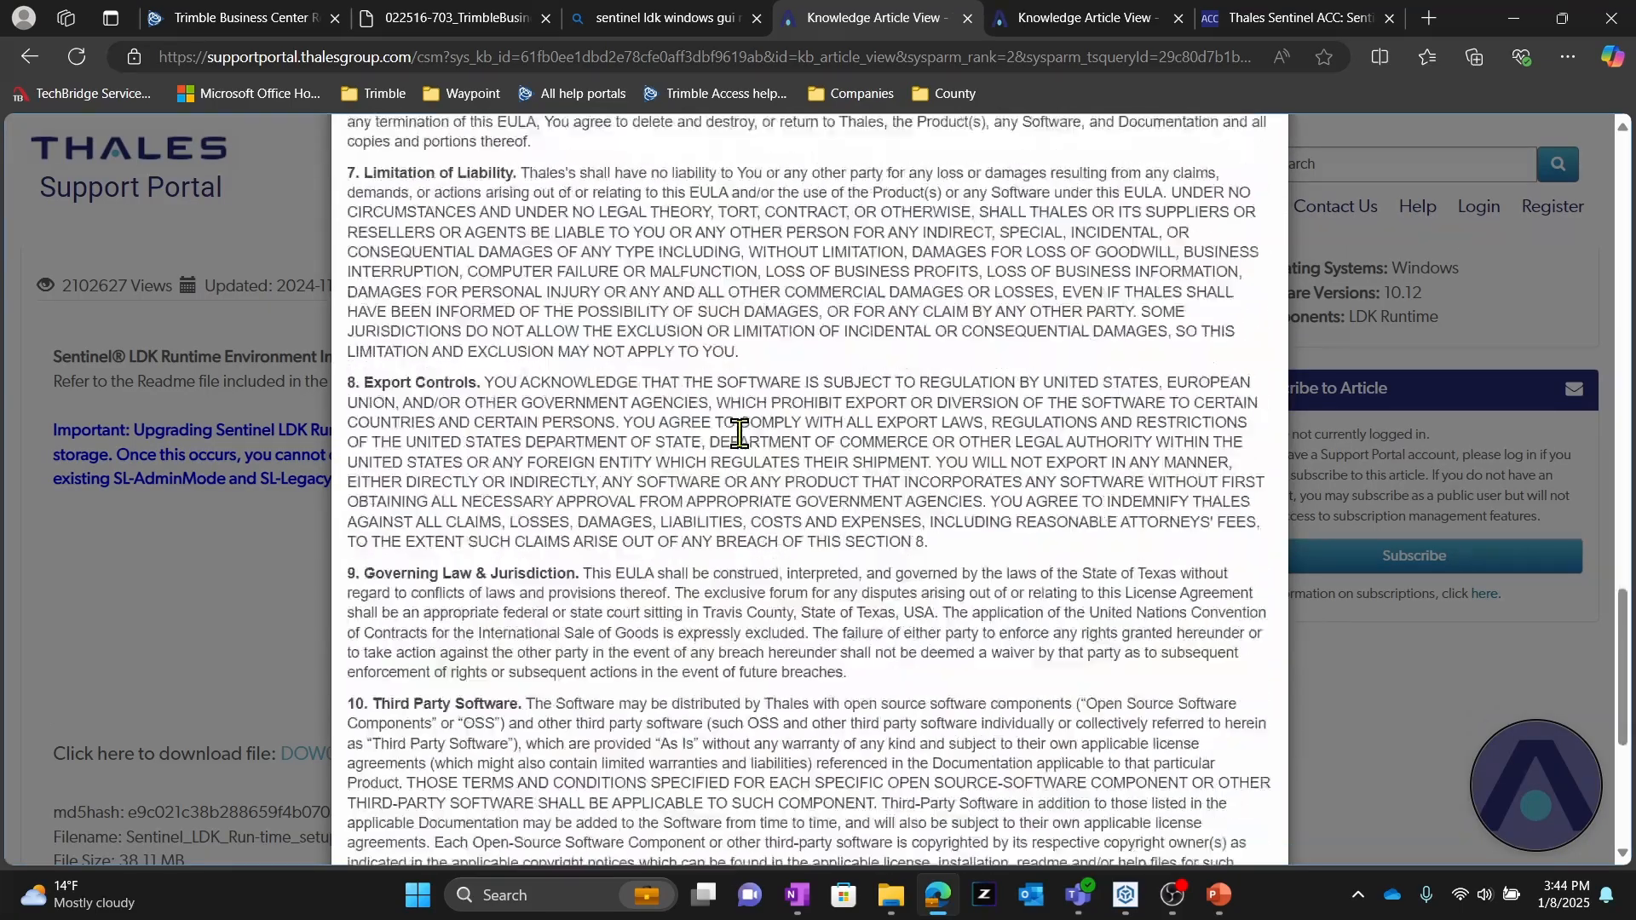
click(1075, 800)
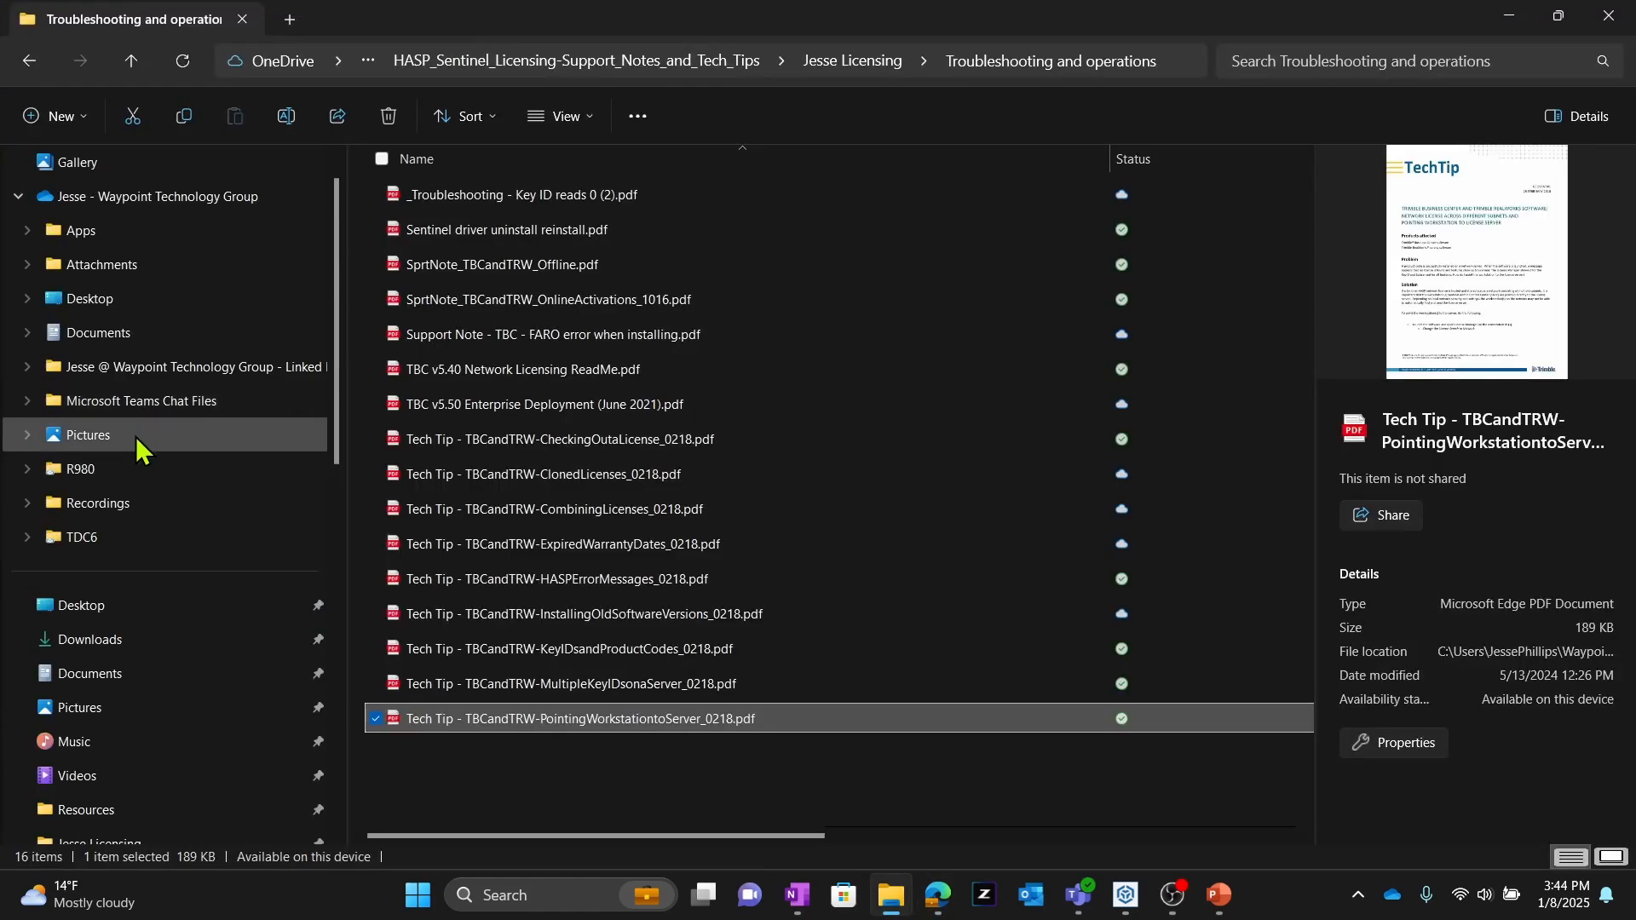
Locate HASPUserSetup.exe in the Downloads folder, inside the extracted Sentinel_LDK_Run-time_setup (1) folder and its subfolder
click(119, 647)
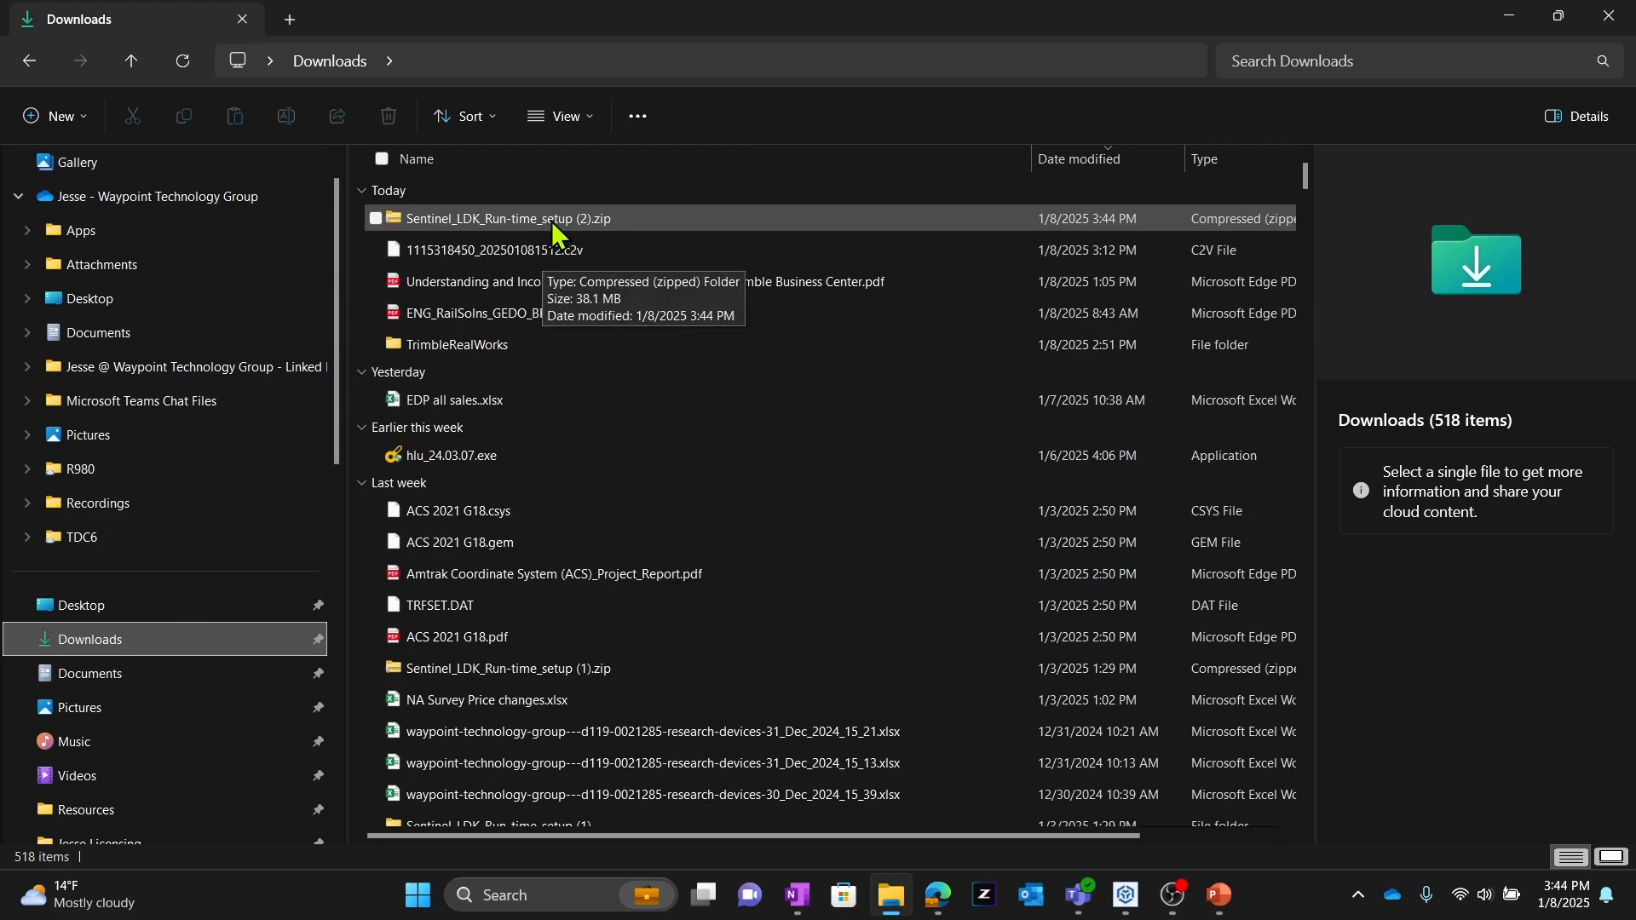
scroll(511, 490, down, 1)
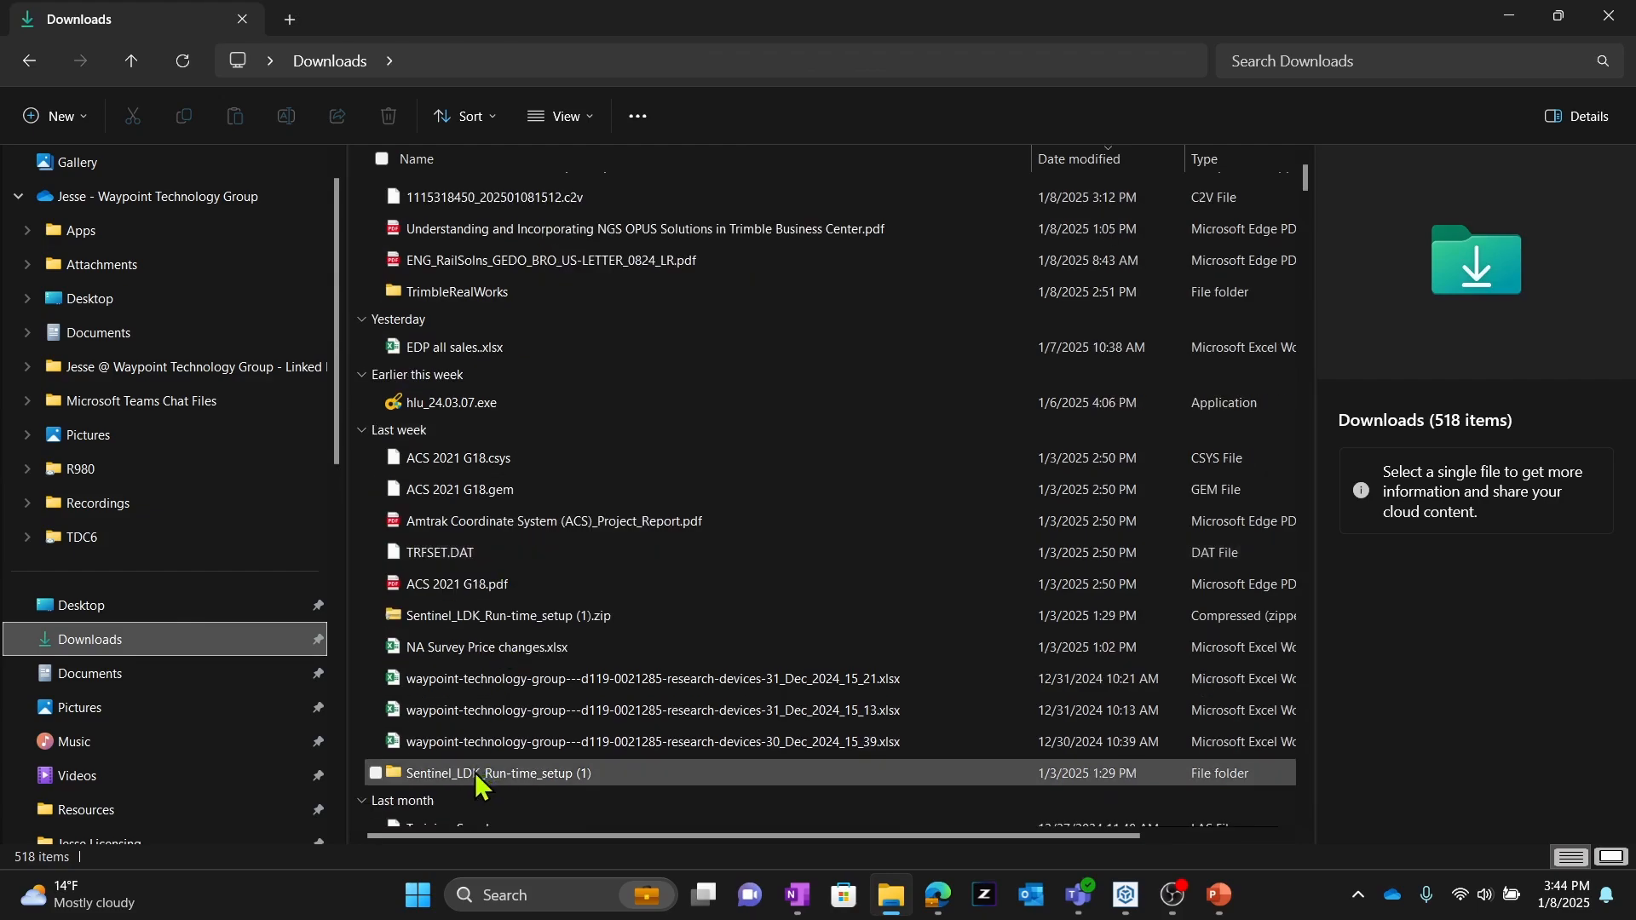
click(480, 780)
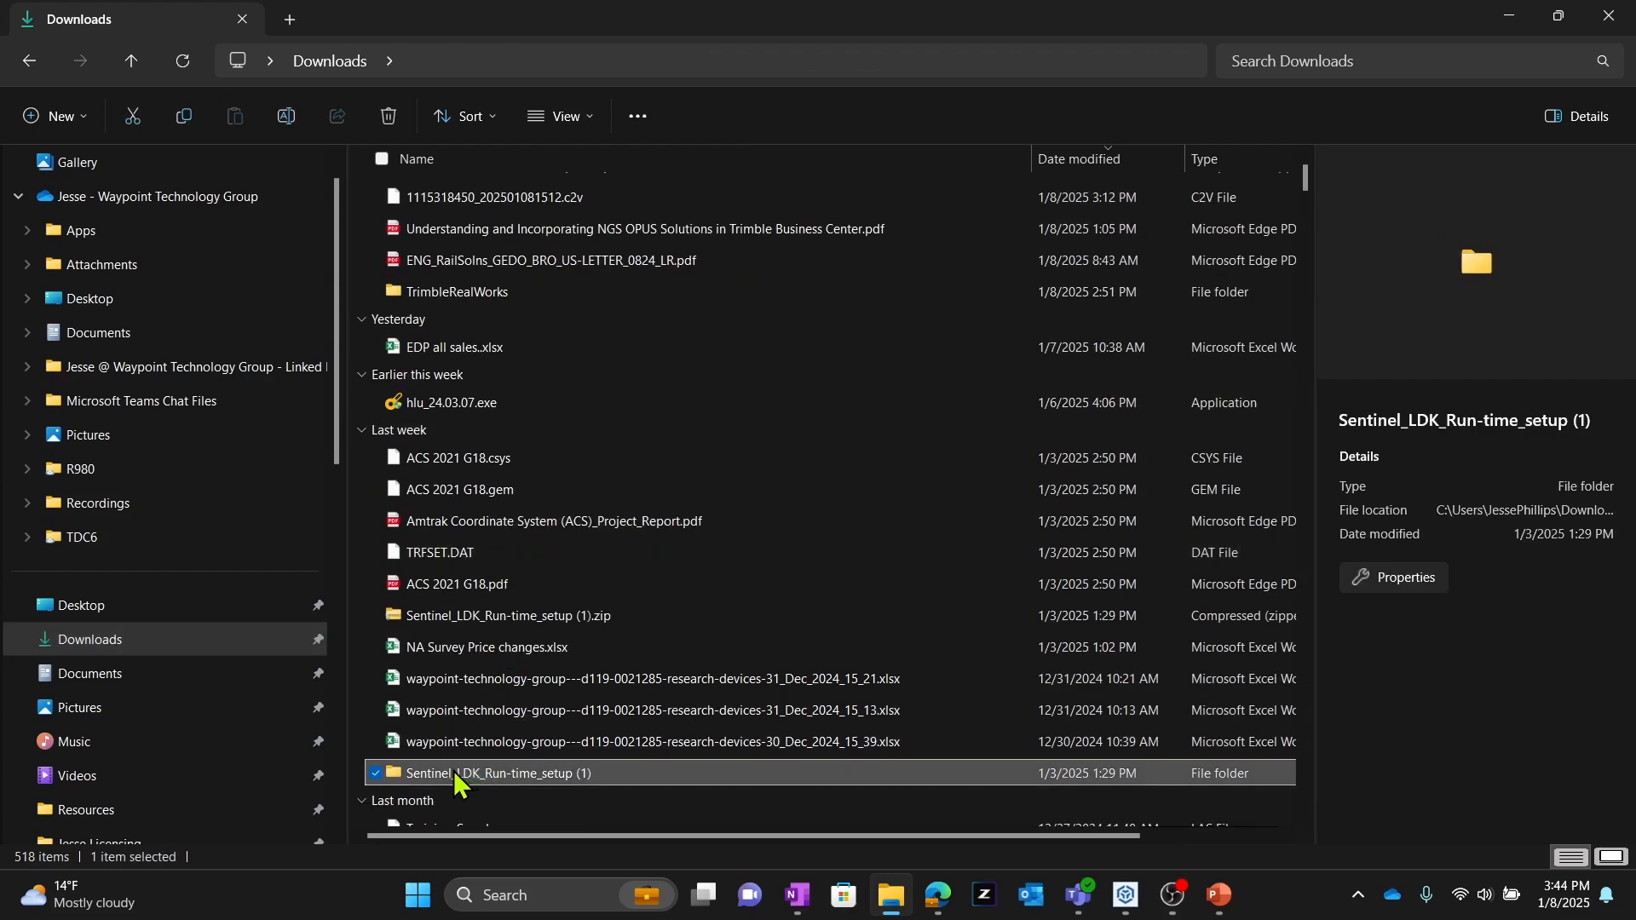
double_click(478, 777)
double_click(487, 218)
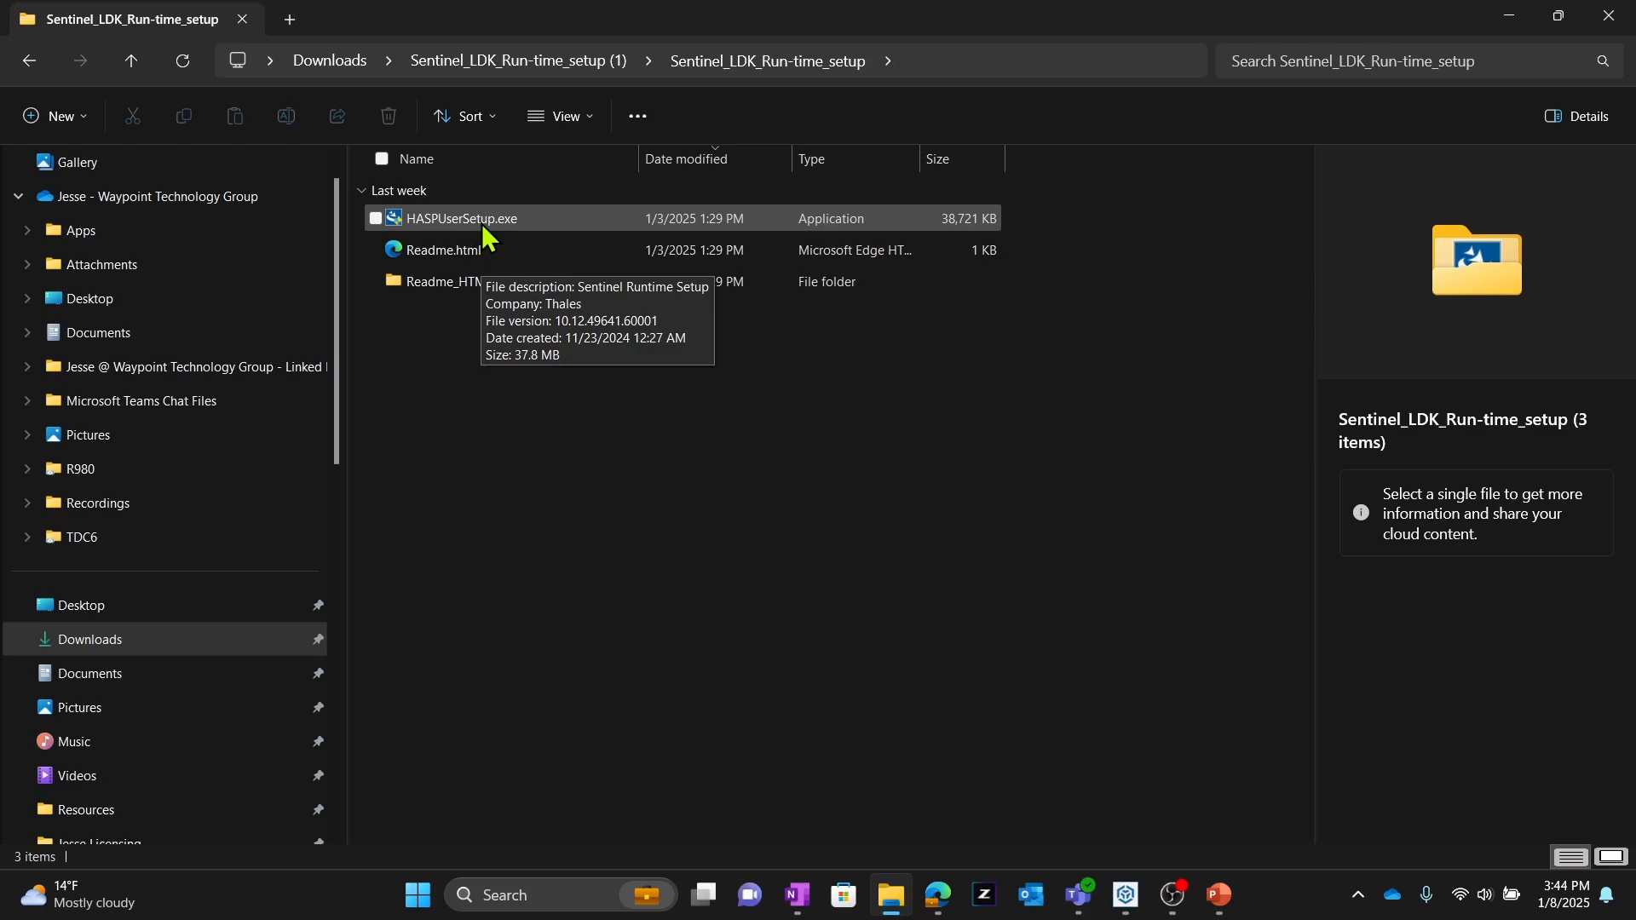
Clear the File Explorer, browser and file downloader windows from the desktop and switch to the PowerPoint slide show
click(1508, 17)
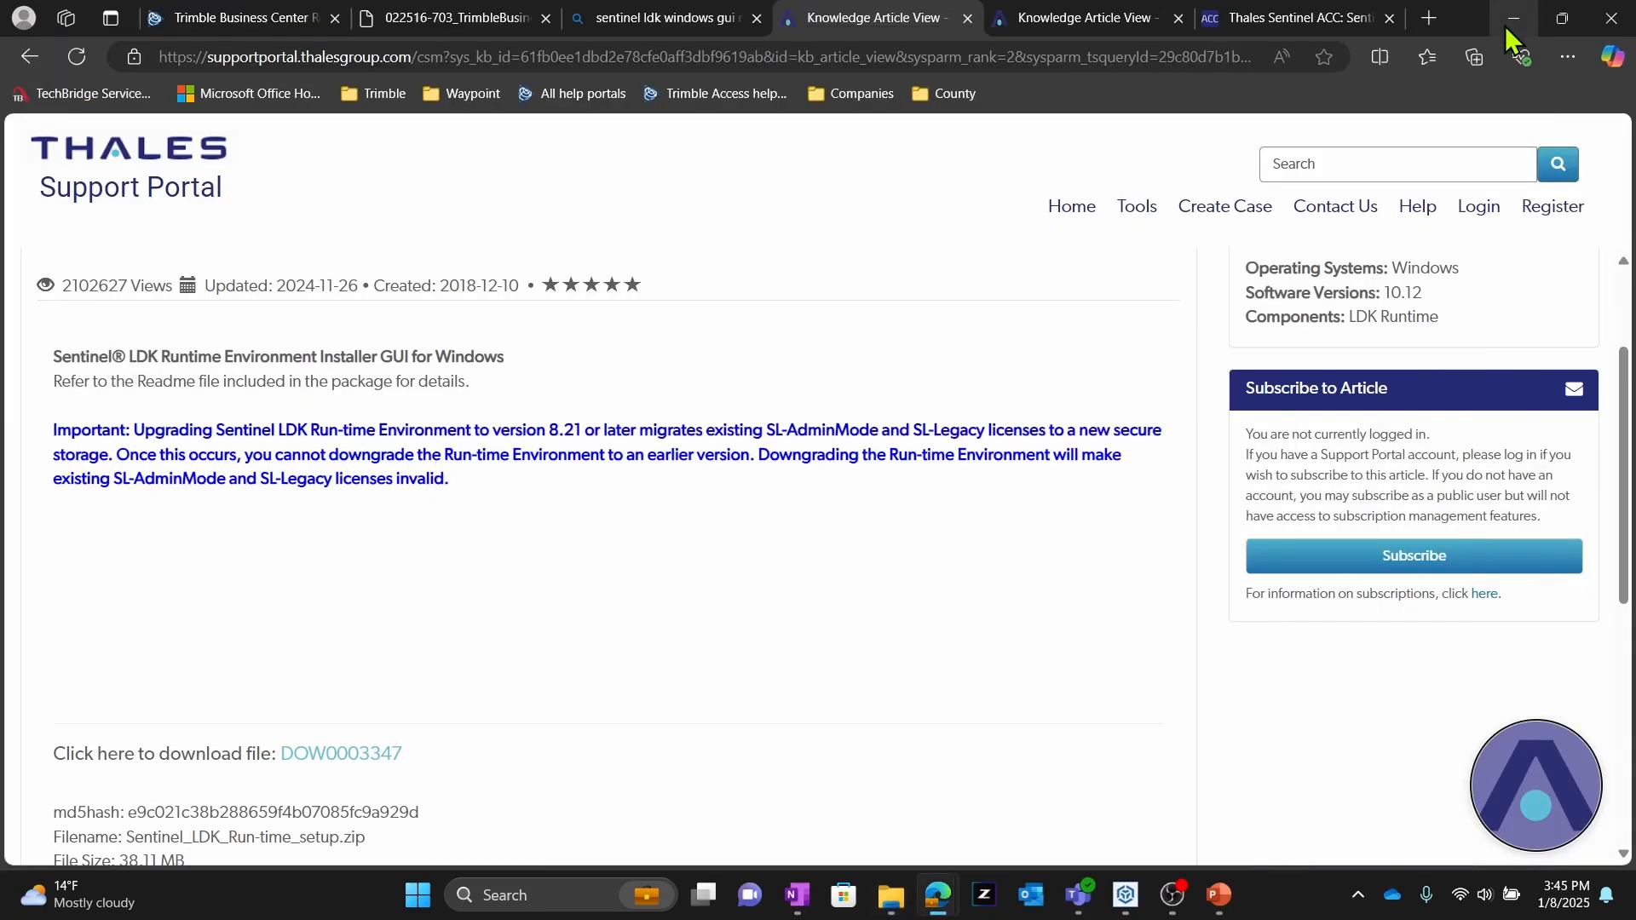
click(1513, 21)
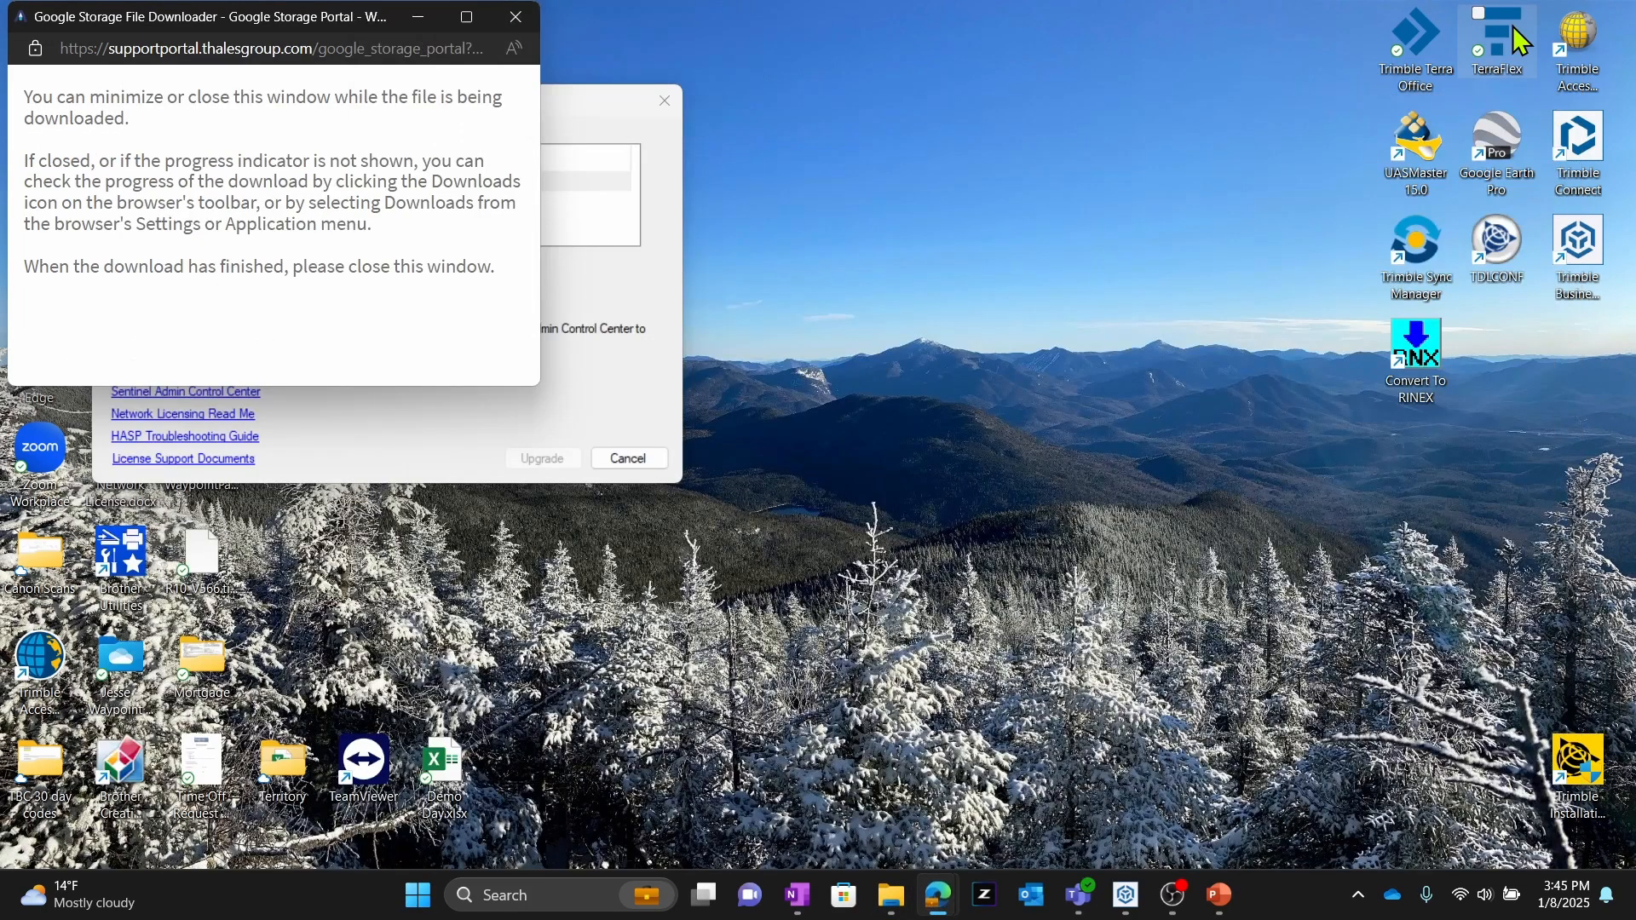
click(515, 18)
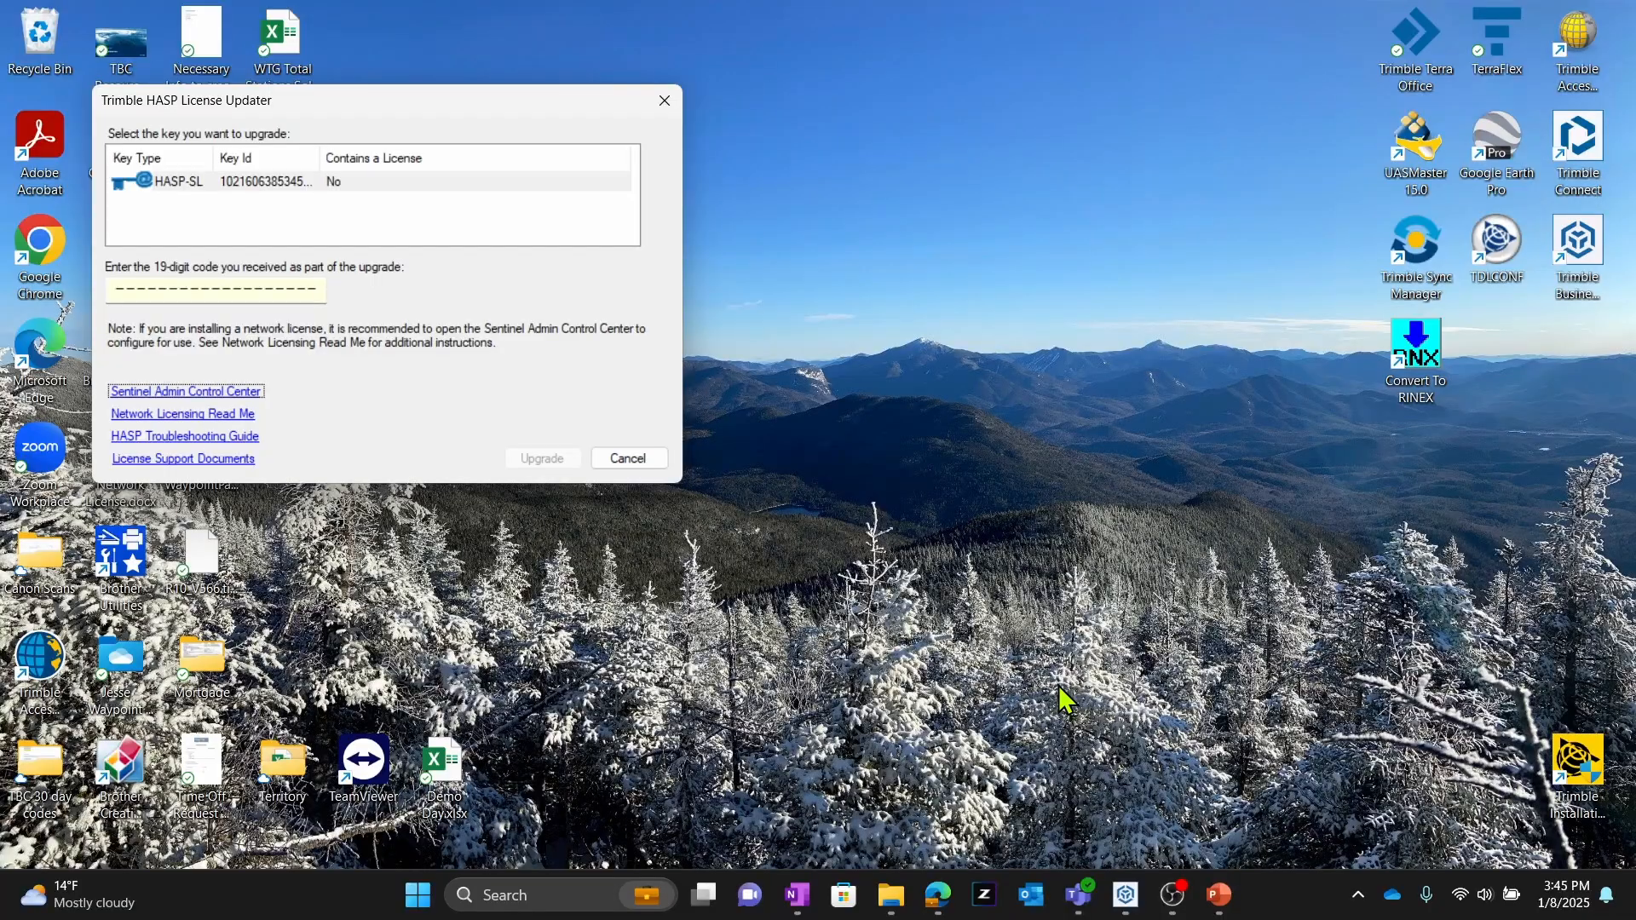
key(alt+Tab)
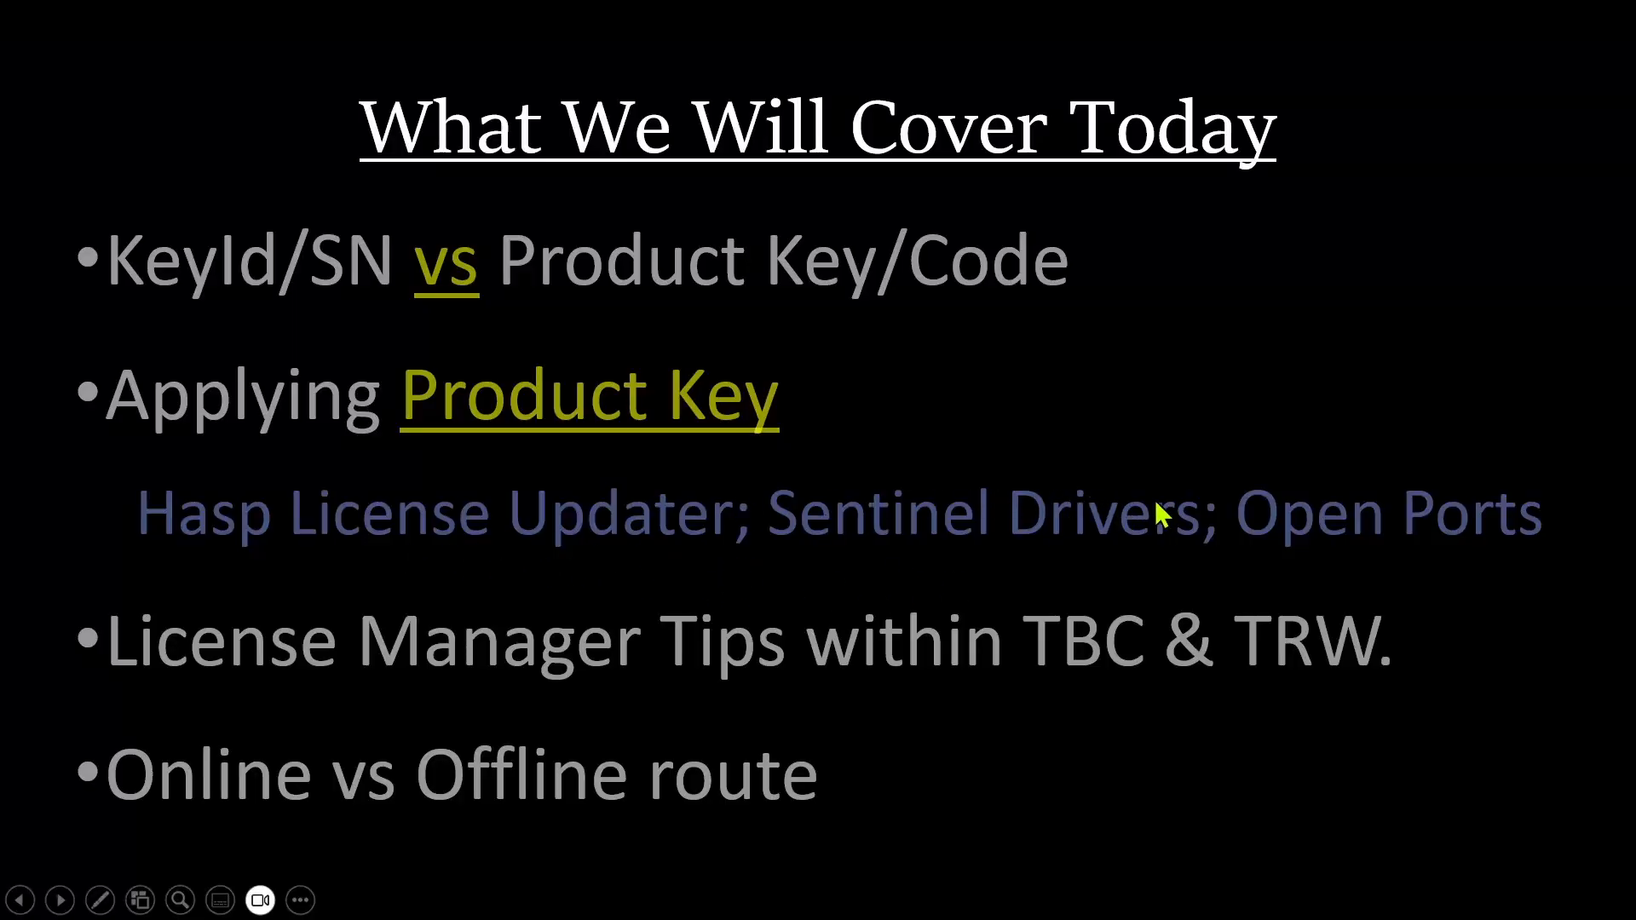
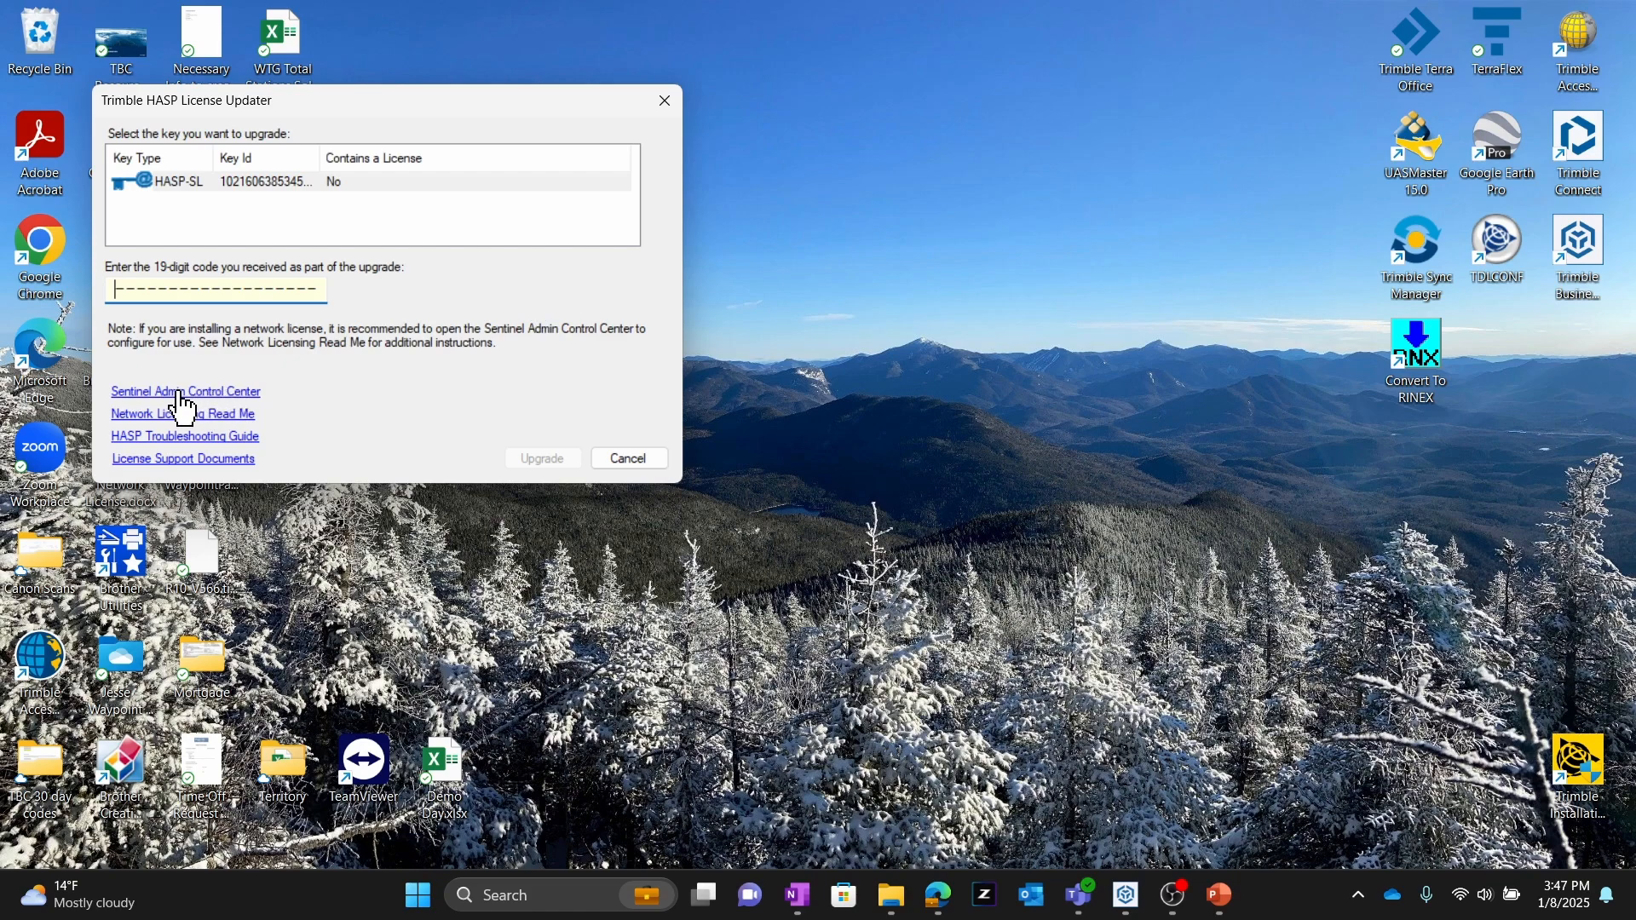
Inspect the Sentinel keys and the Features list in the Sentinel Admin Control Center, and return to the HASP License Updater
click(179, 393)
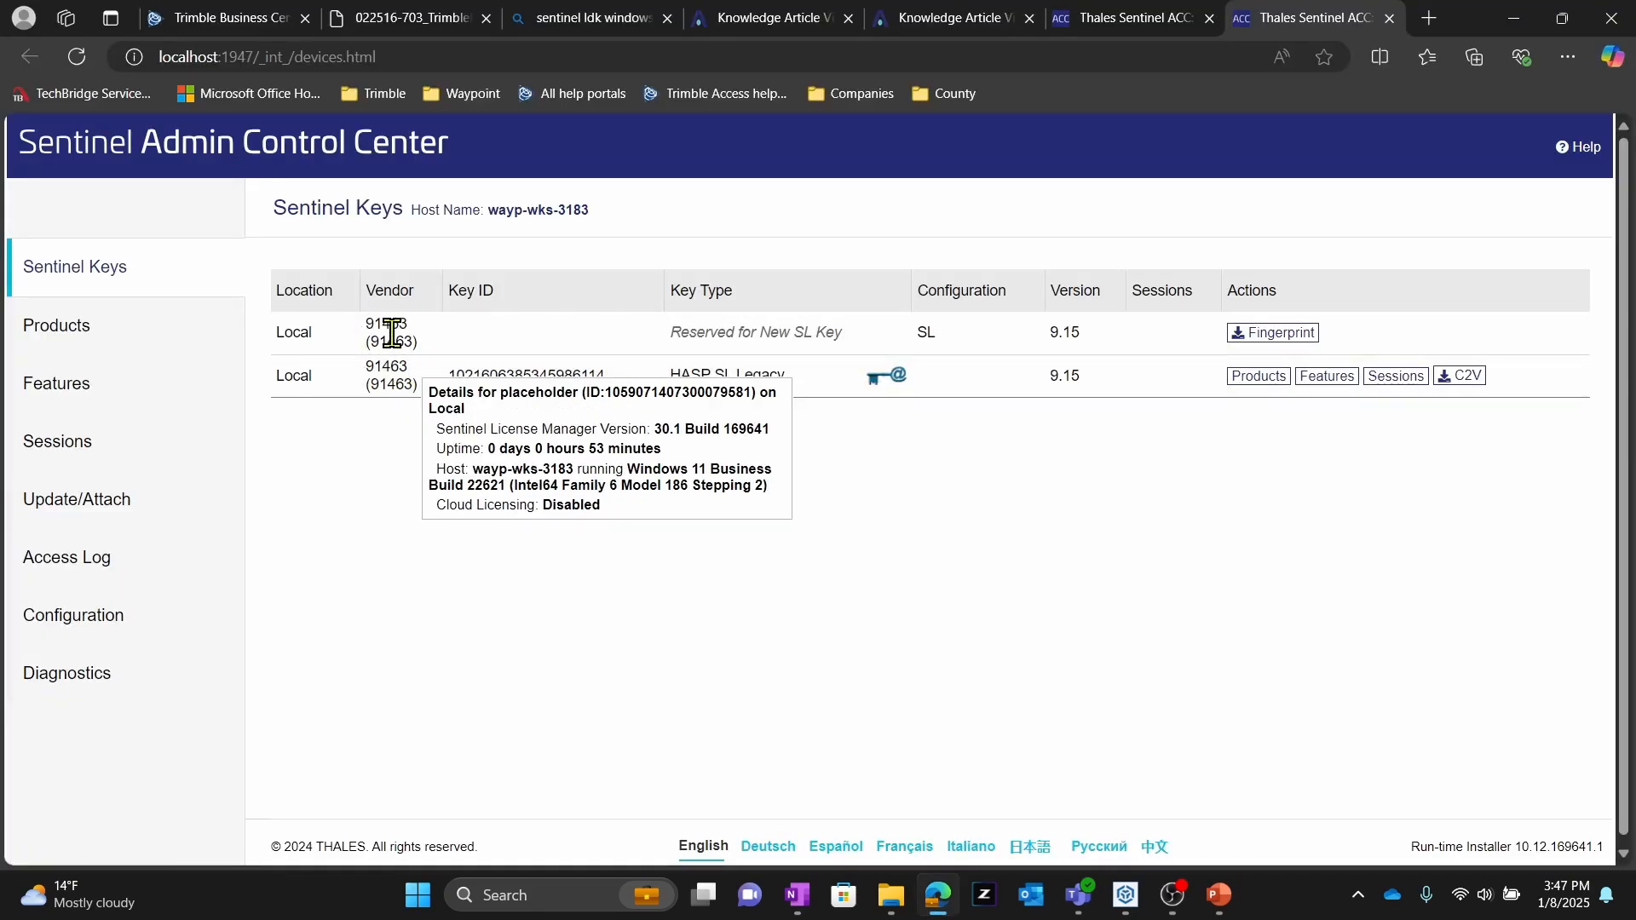
click(133, 392)
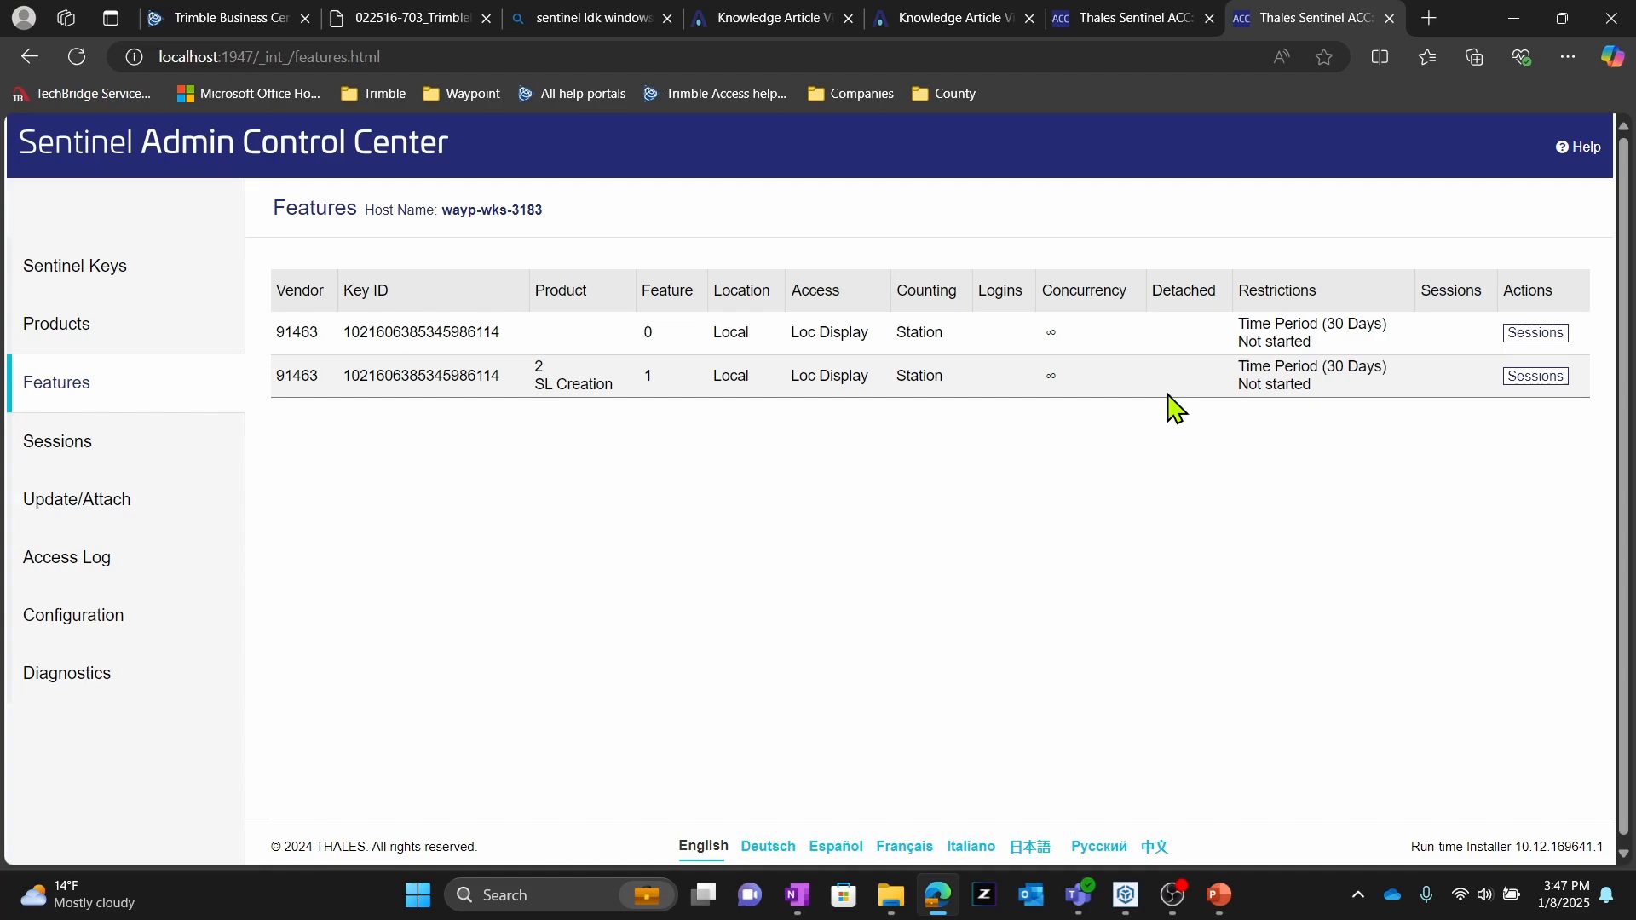
click(1514, 19)
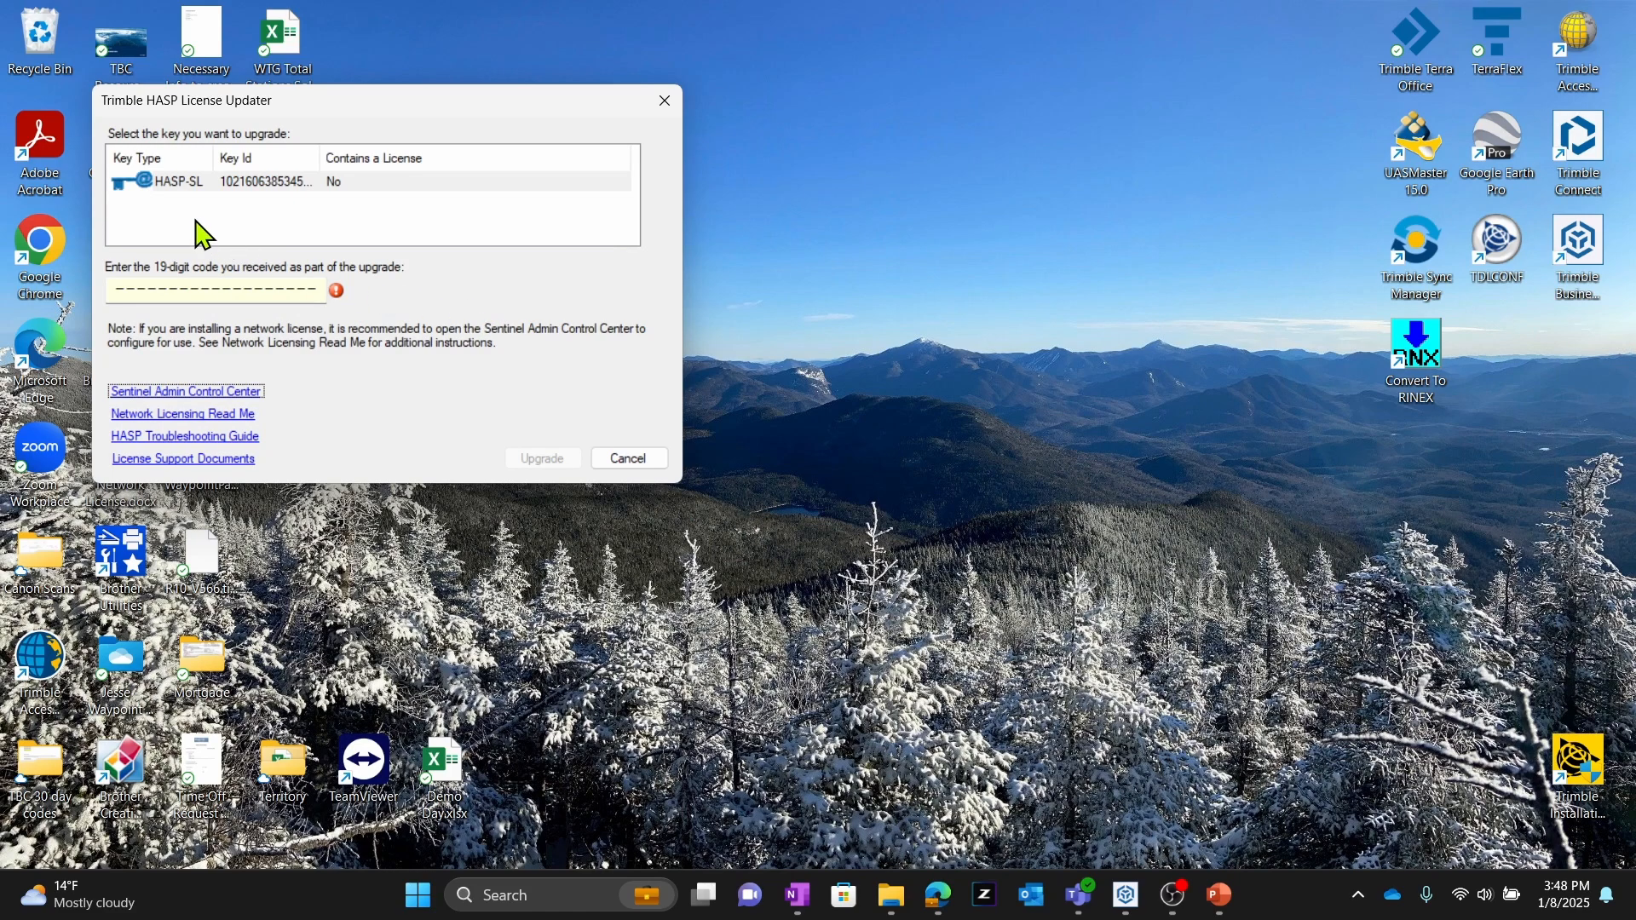
Download the HASP SL Legacy key's C2V file from the Sentinel Admin Control Center and open the Update/Attach License page
click(162, 190)
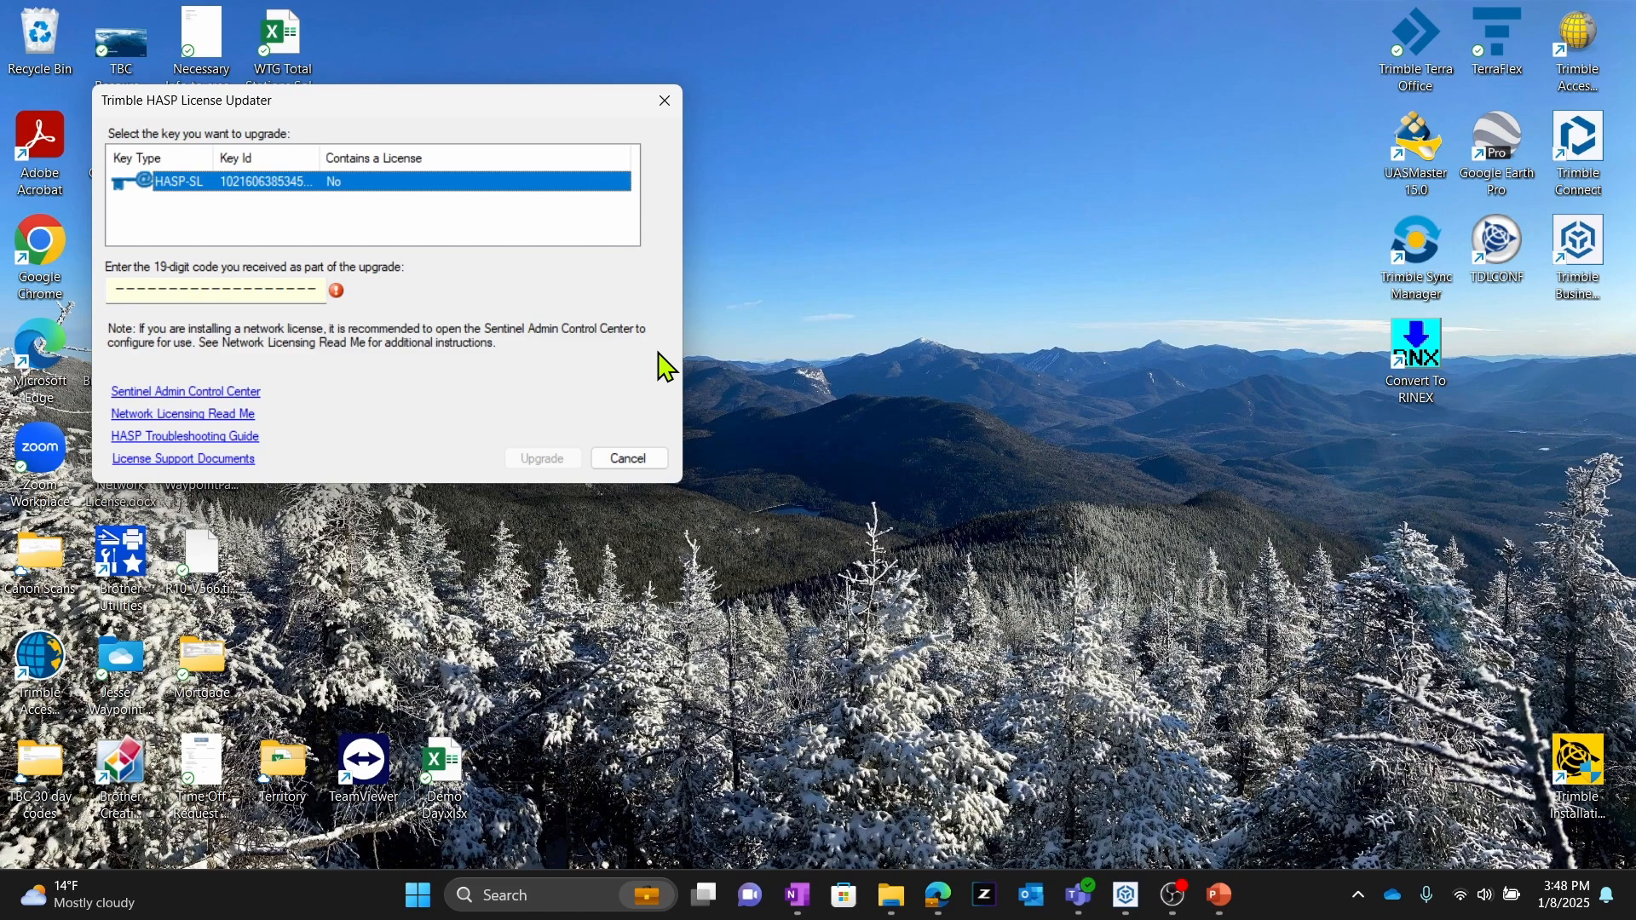
click(189, 395)
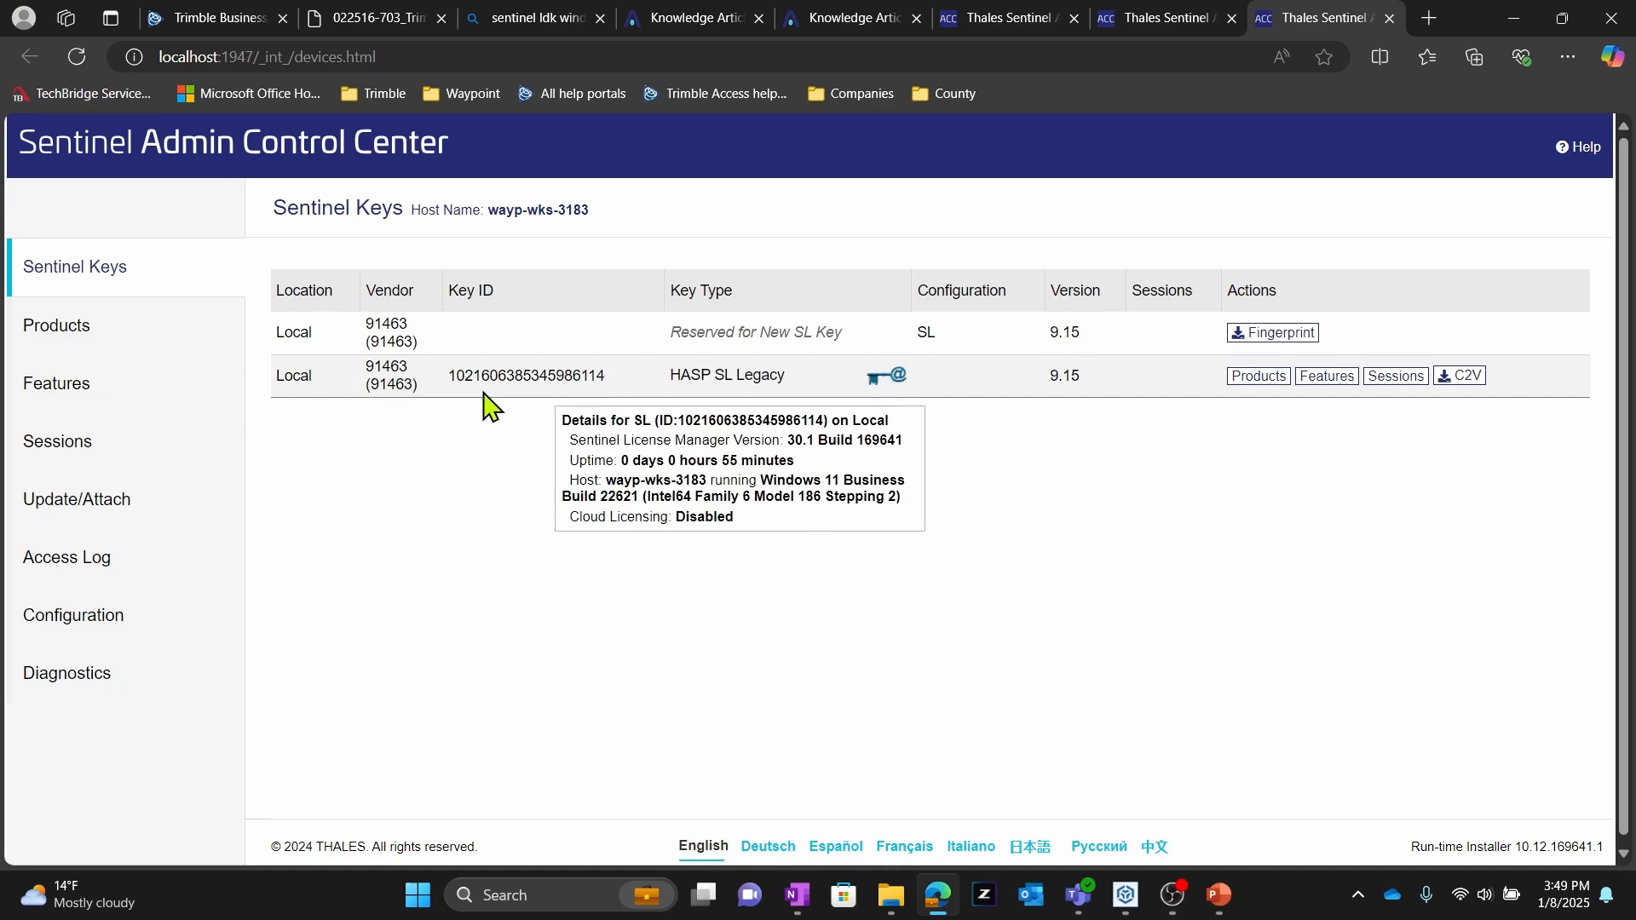
click(1472, 381)
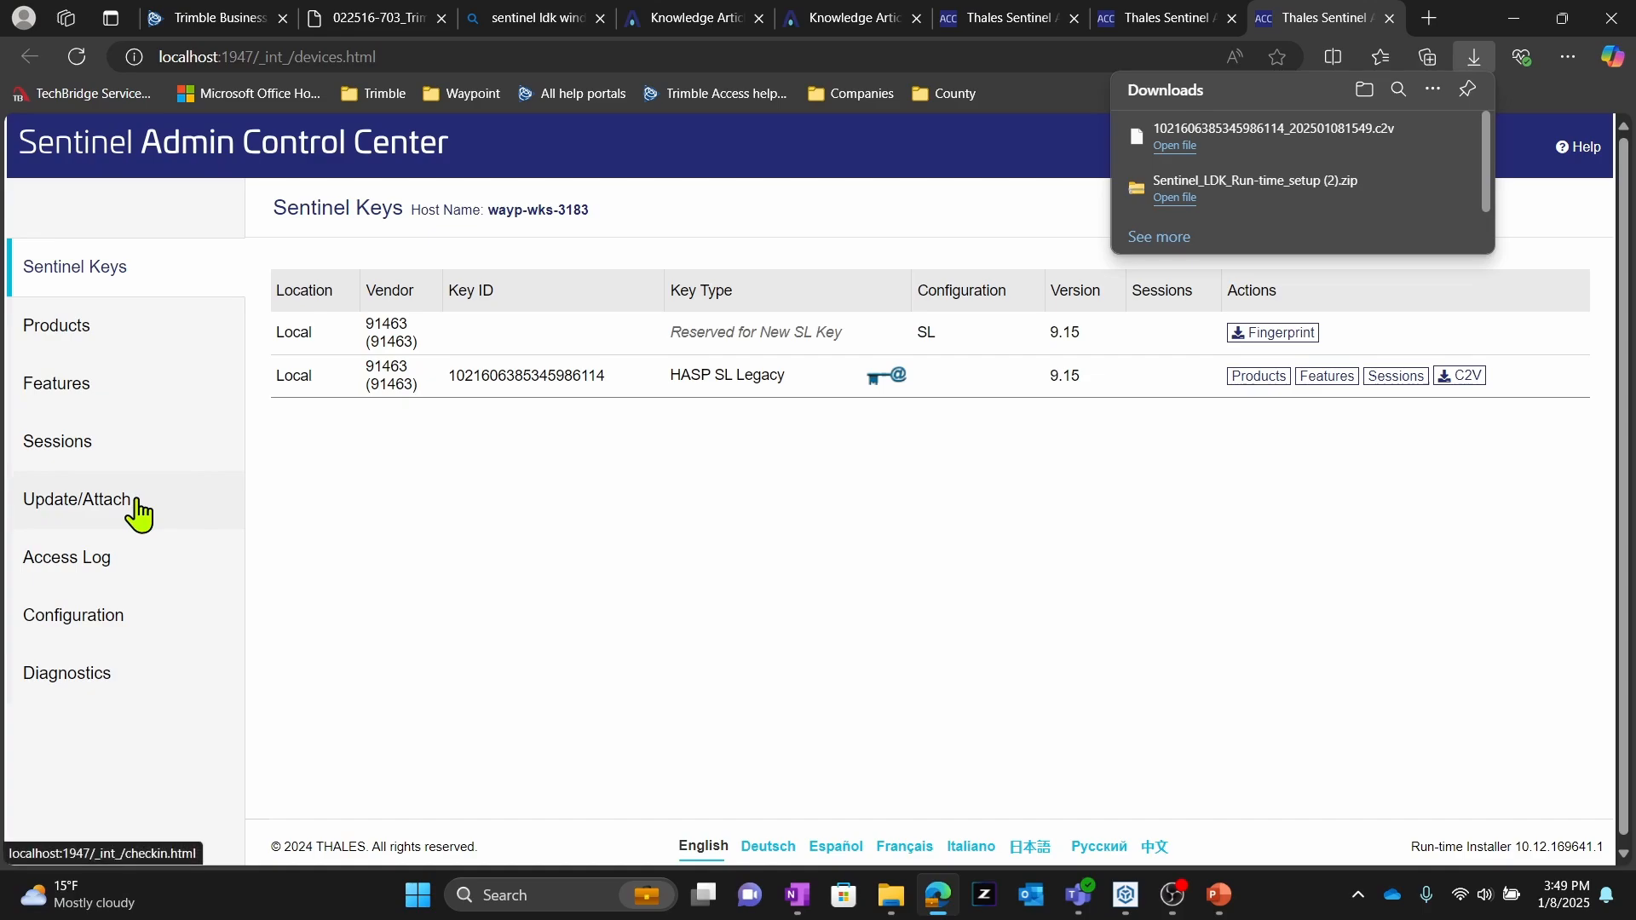
click(77, 499)
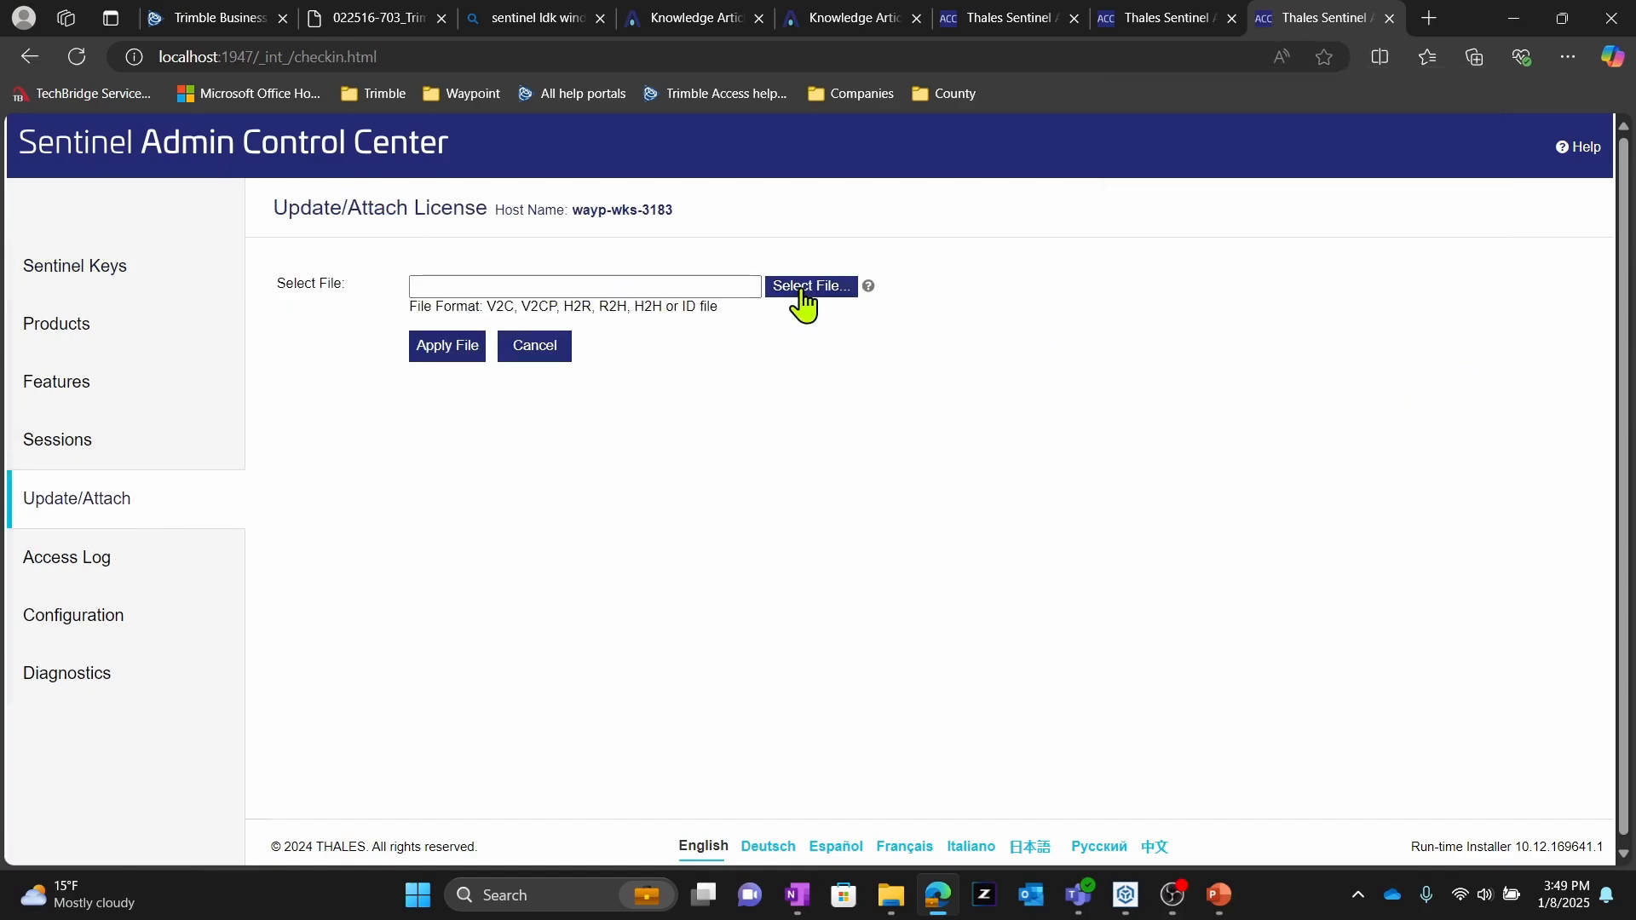
Review the Sentinel Admin Control Center's Configuration page, including the log file and C2V generation options, and return to the Sentinel Keys list
click(450, 362)
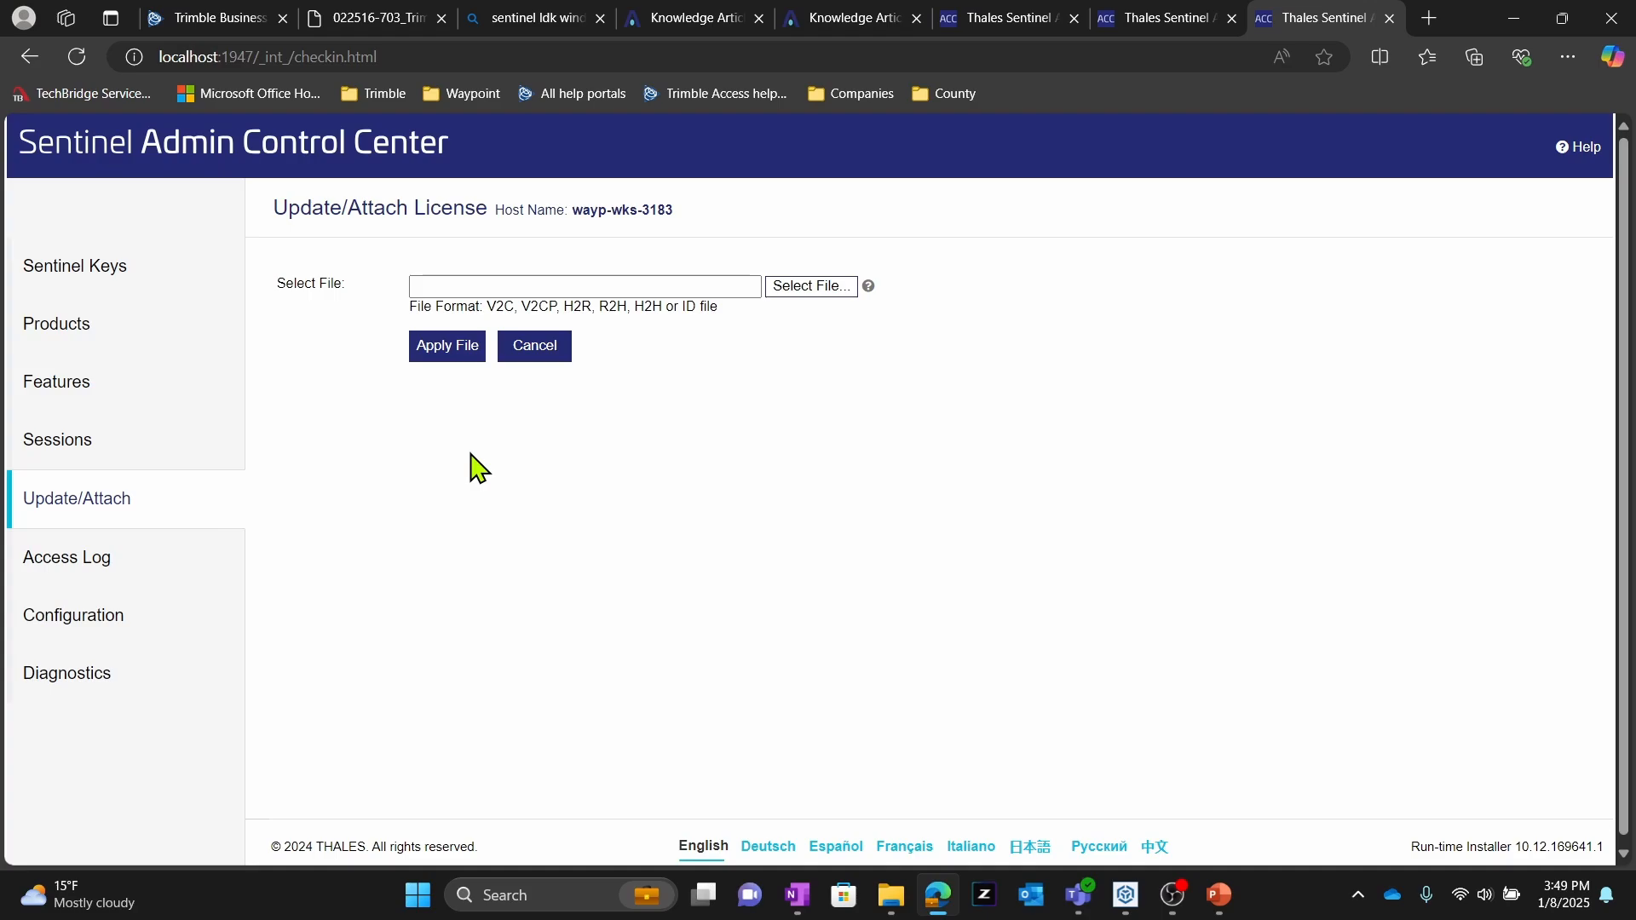
click(150, 288)
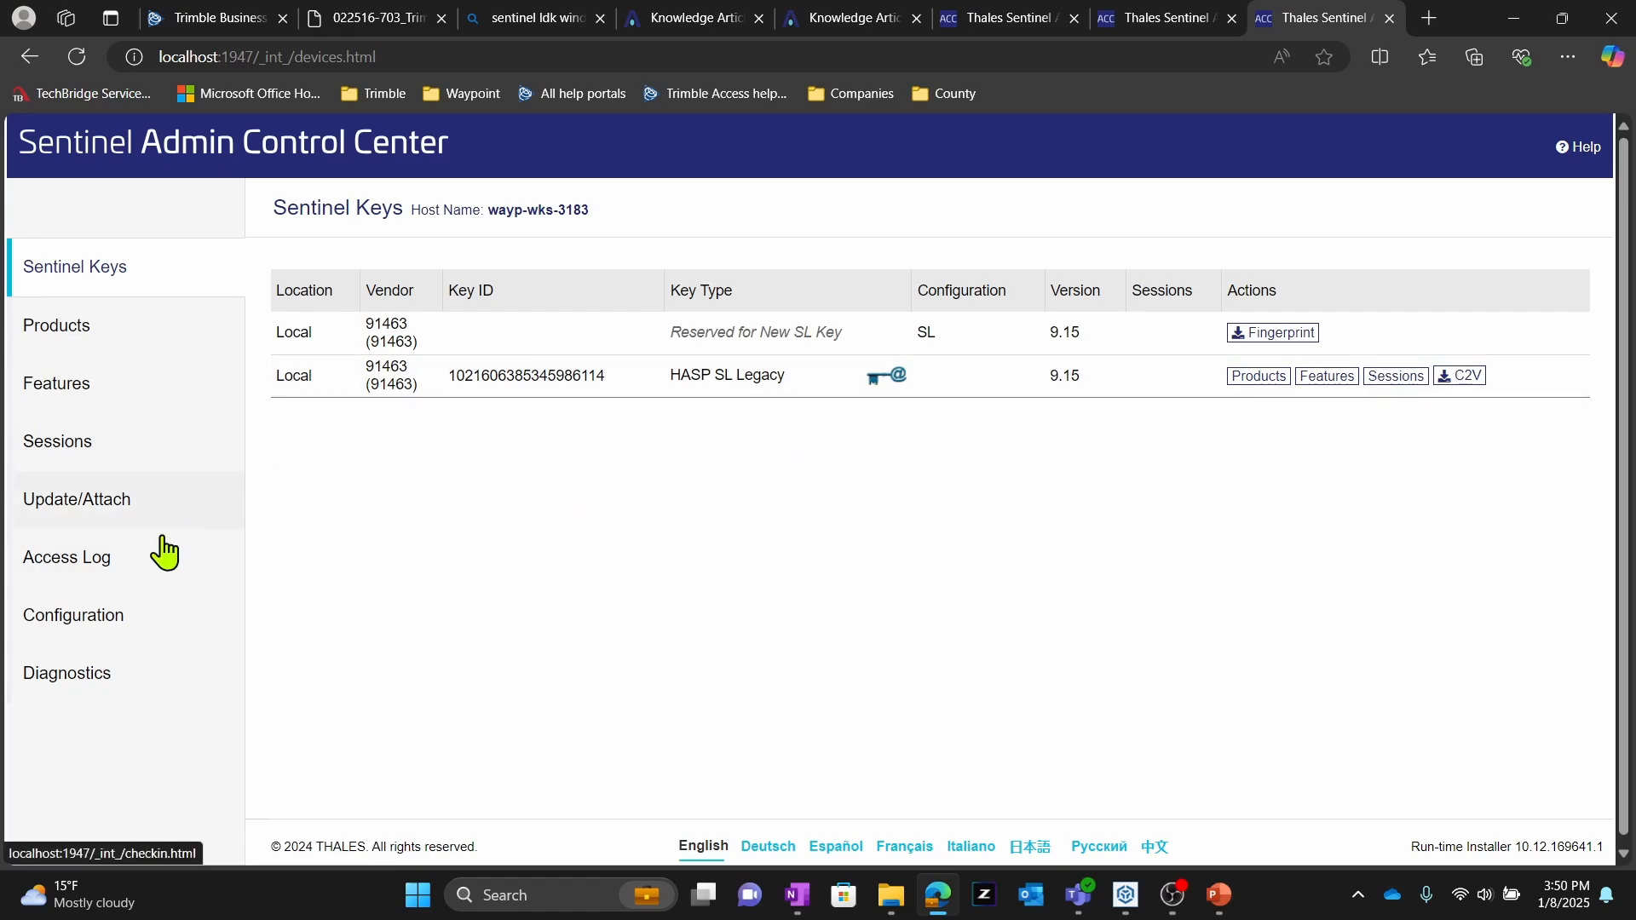
click(104, 637)
scroll(452, 612, down, 2)
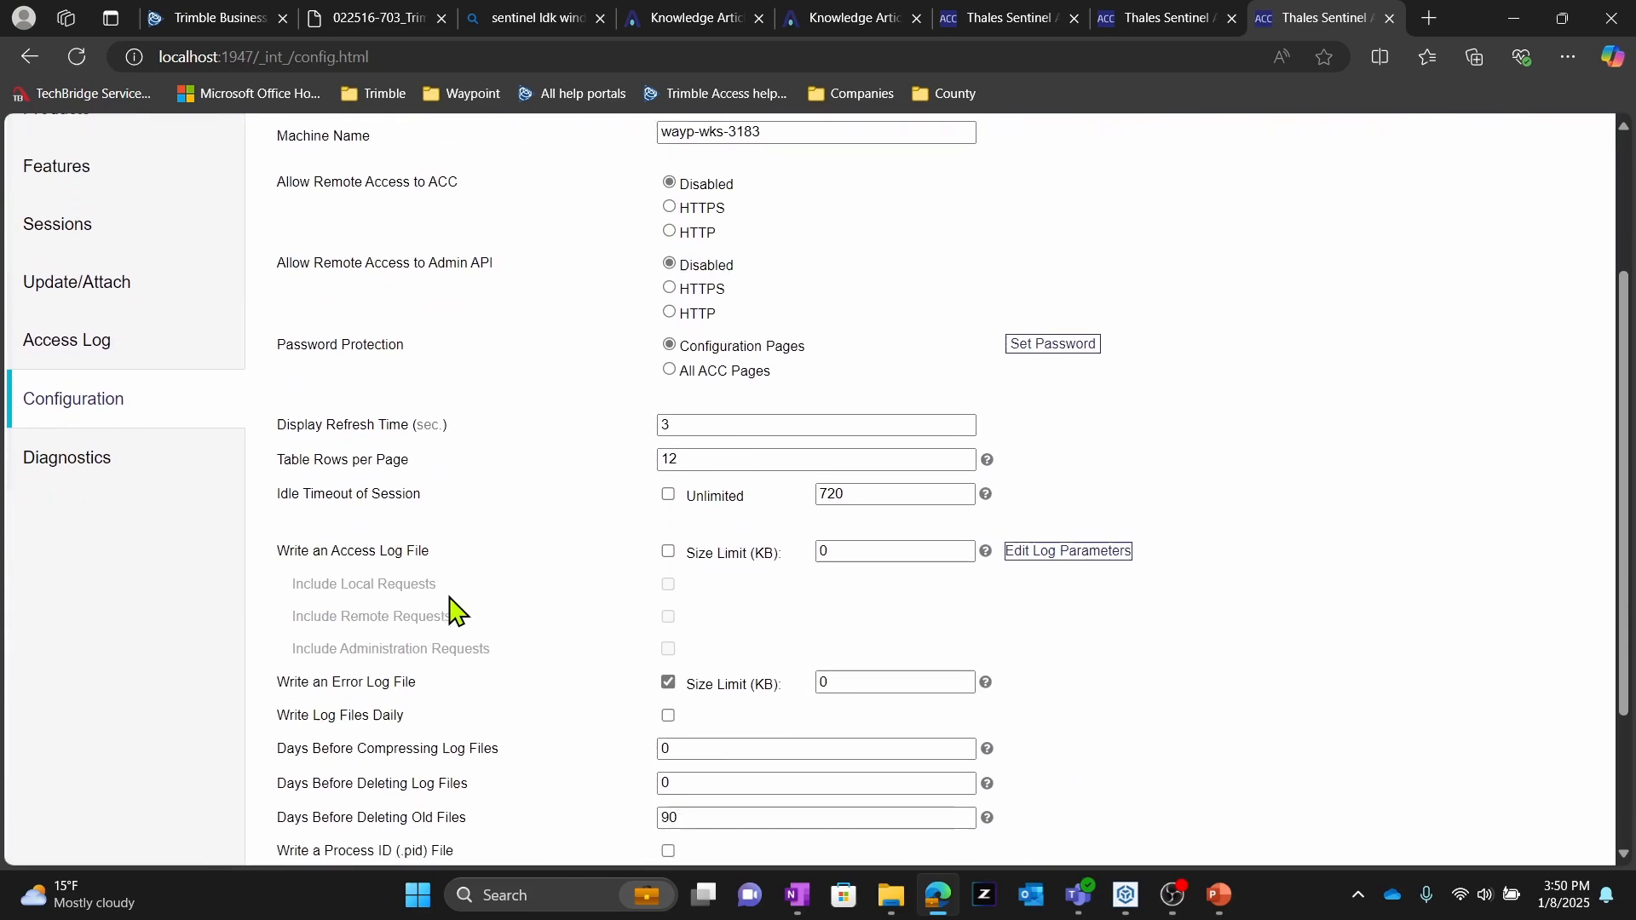
scroll(452, 612, down, 2)
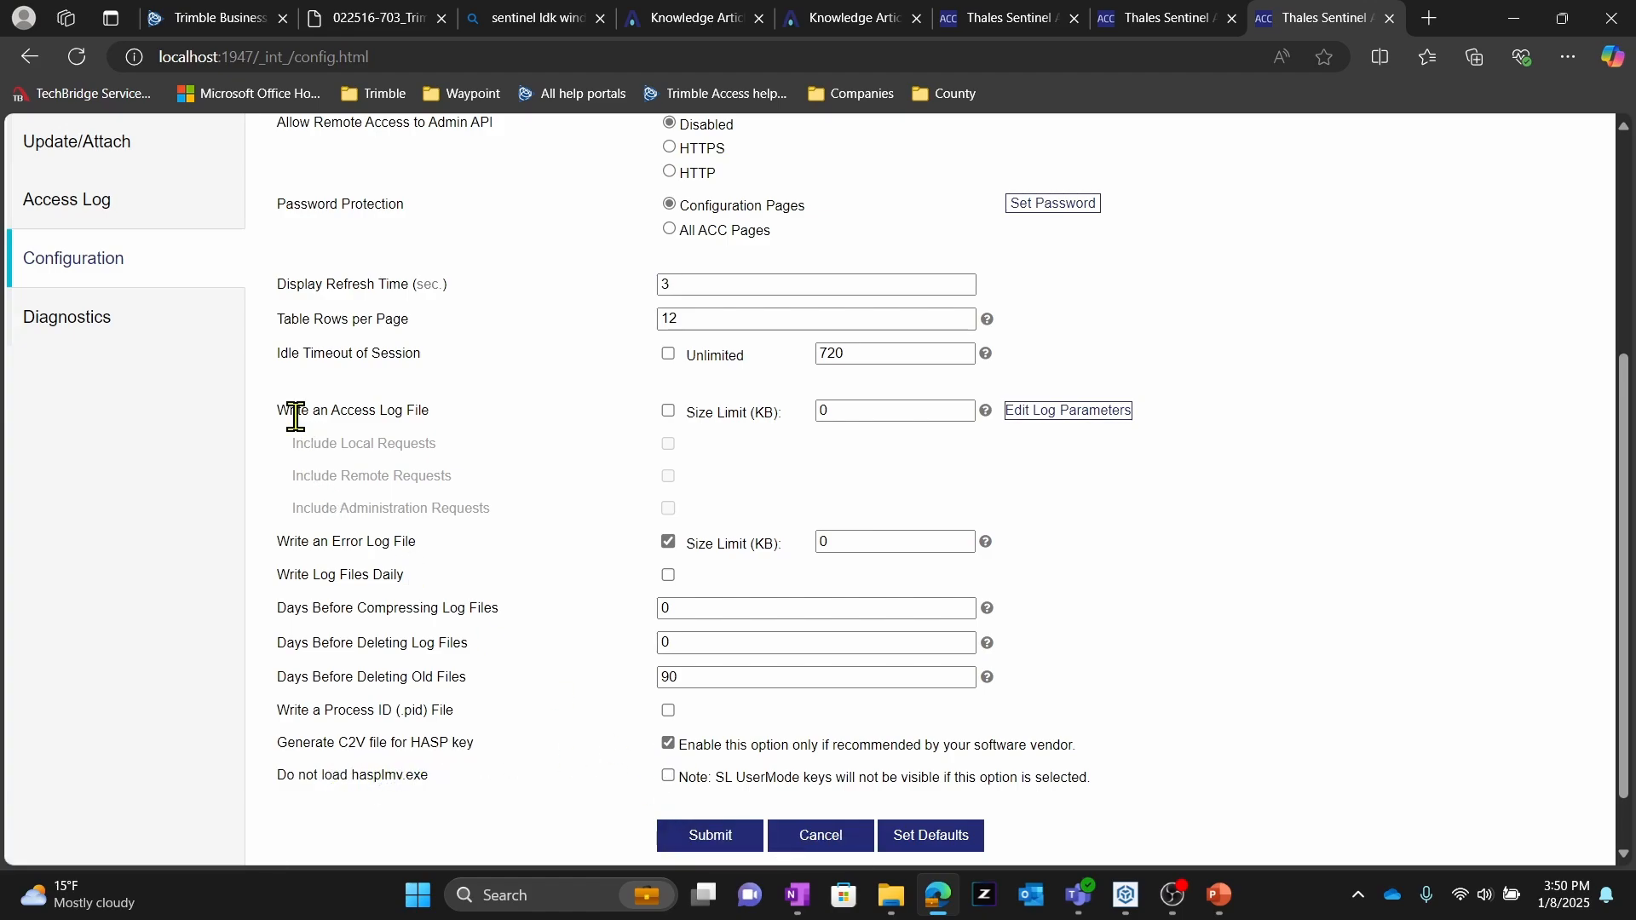
scroll(295, 416, up, 5)
click(113, 245)
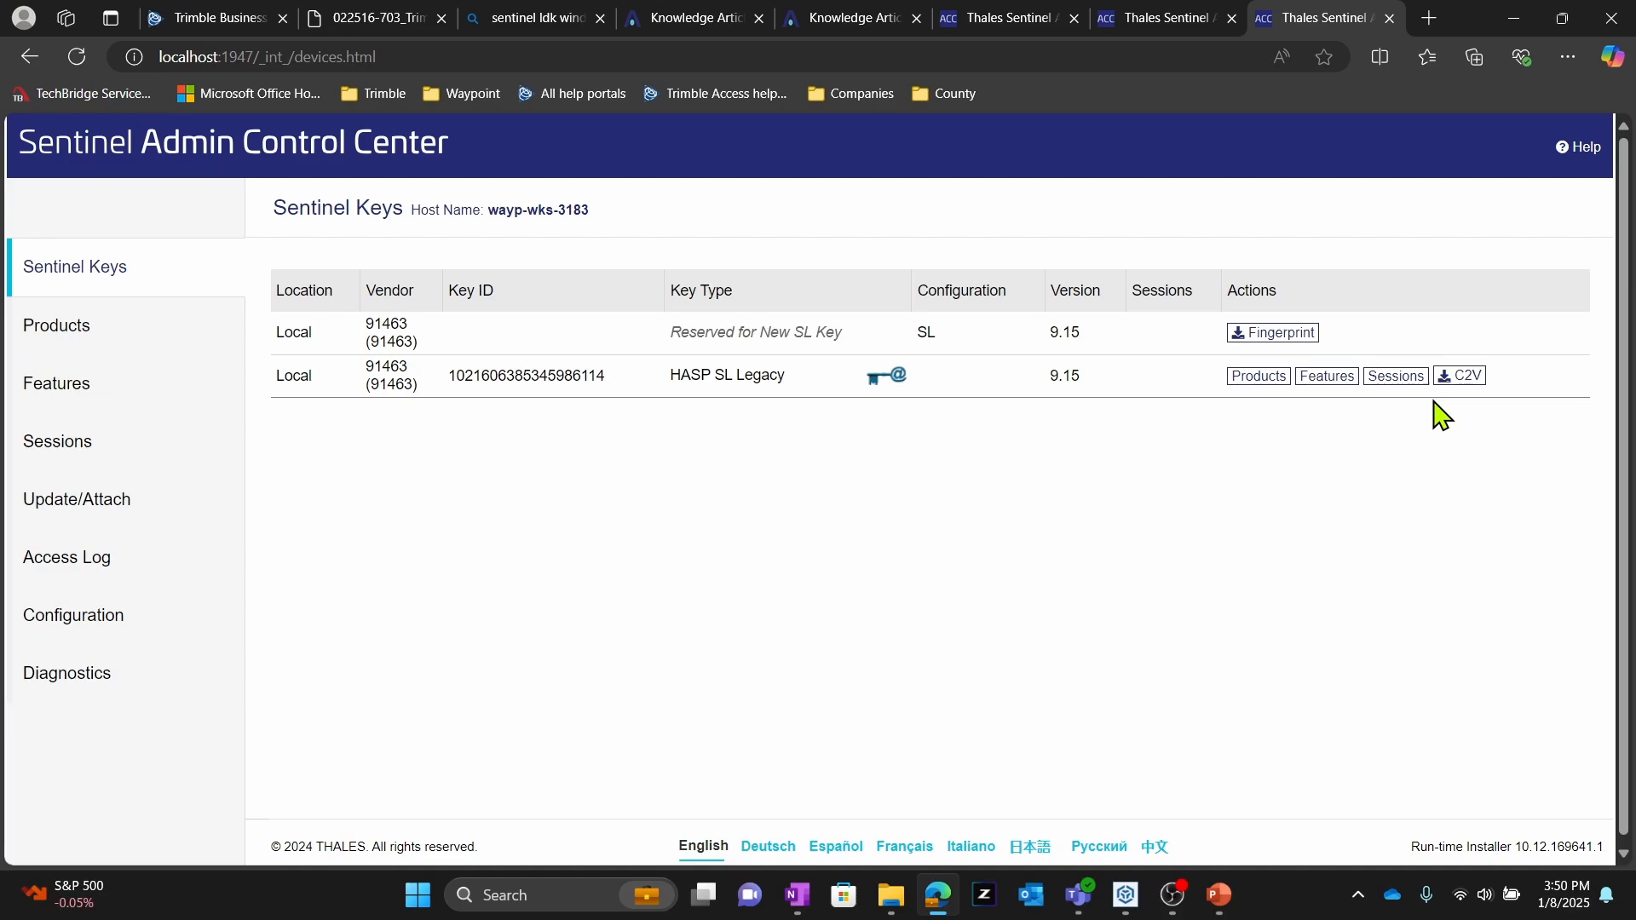
Minimize the browser and close the HASP License Updater, then open the License Manager in Trimble Business Center
click(1512, 33)
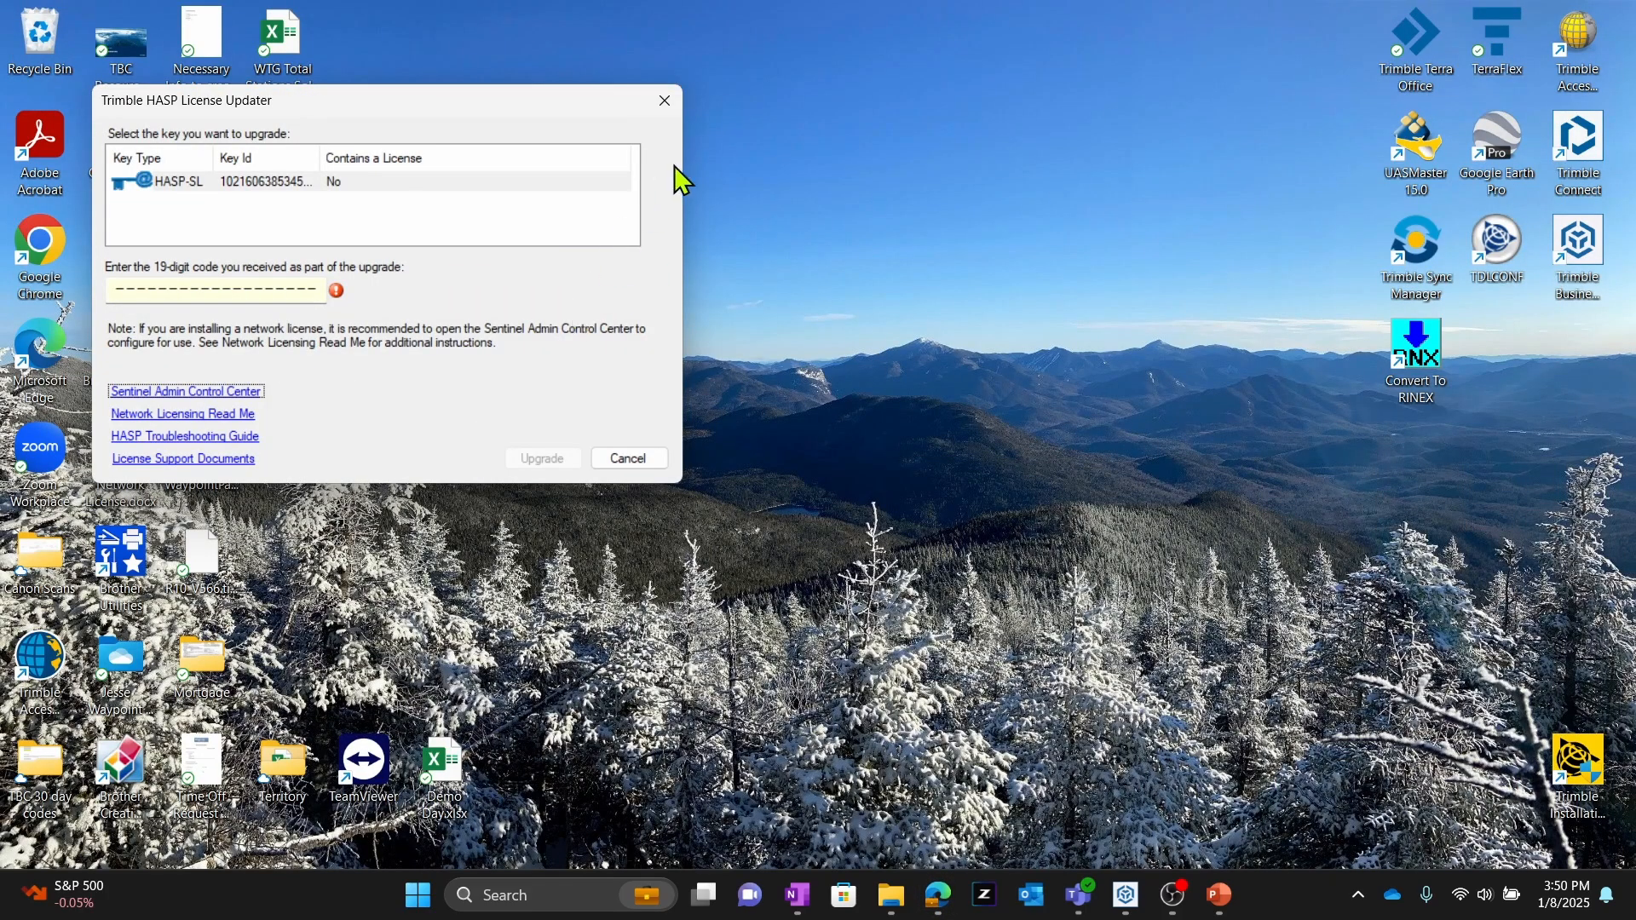
click(665, 100)
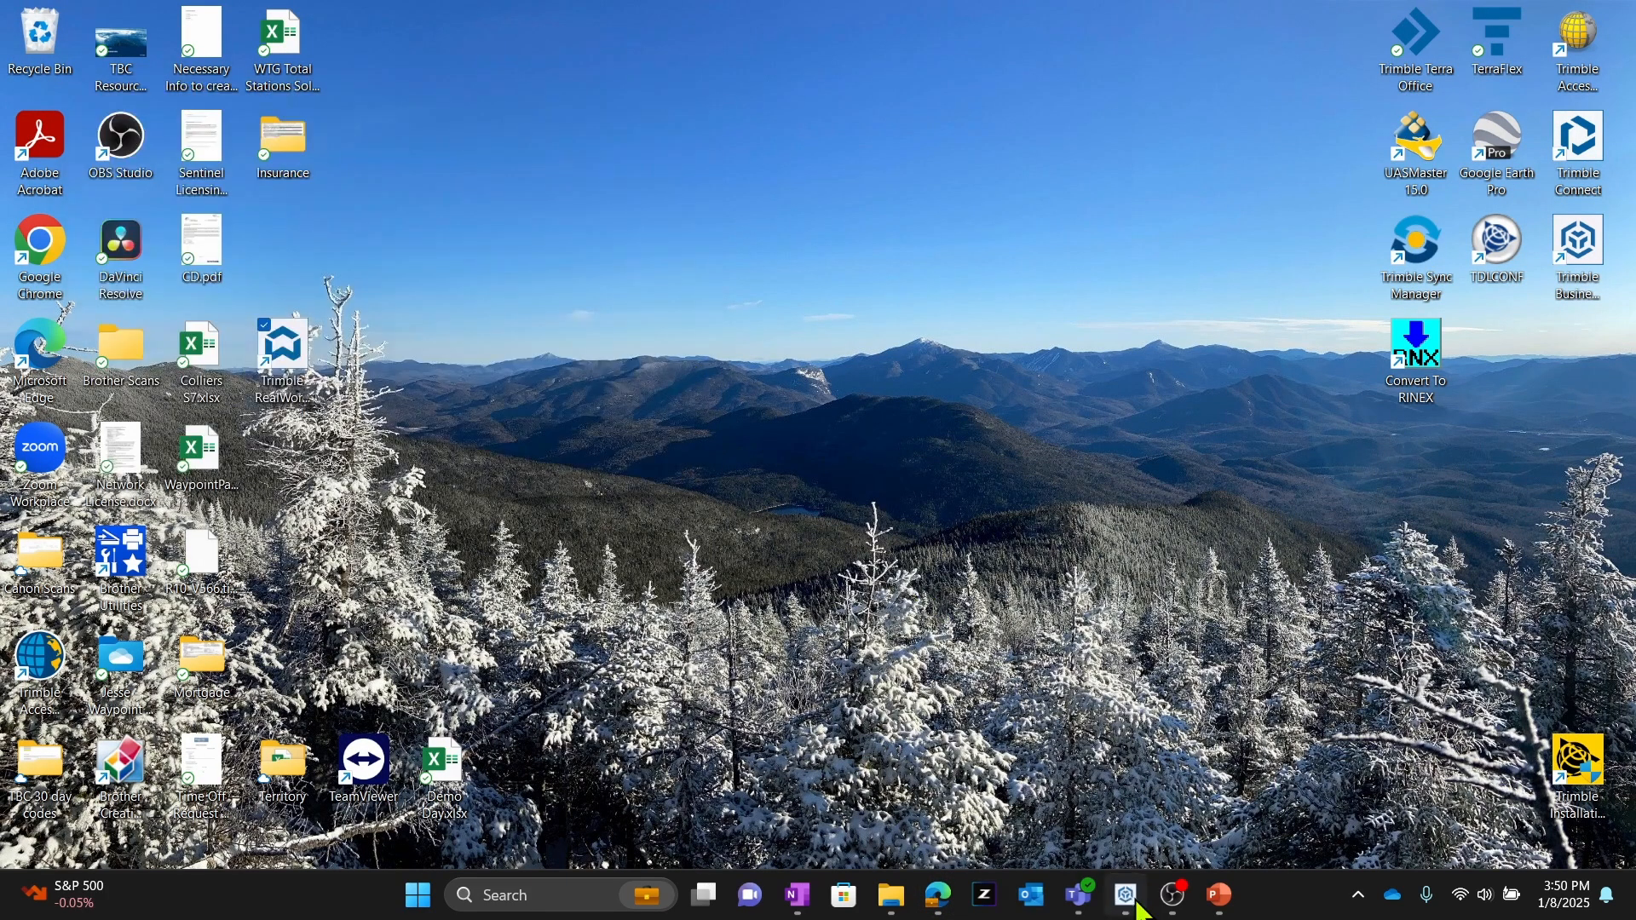
click(1132, 902)
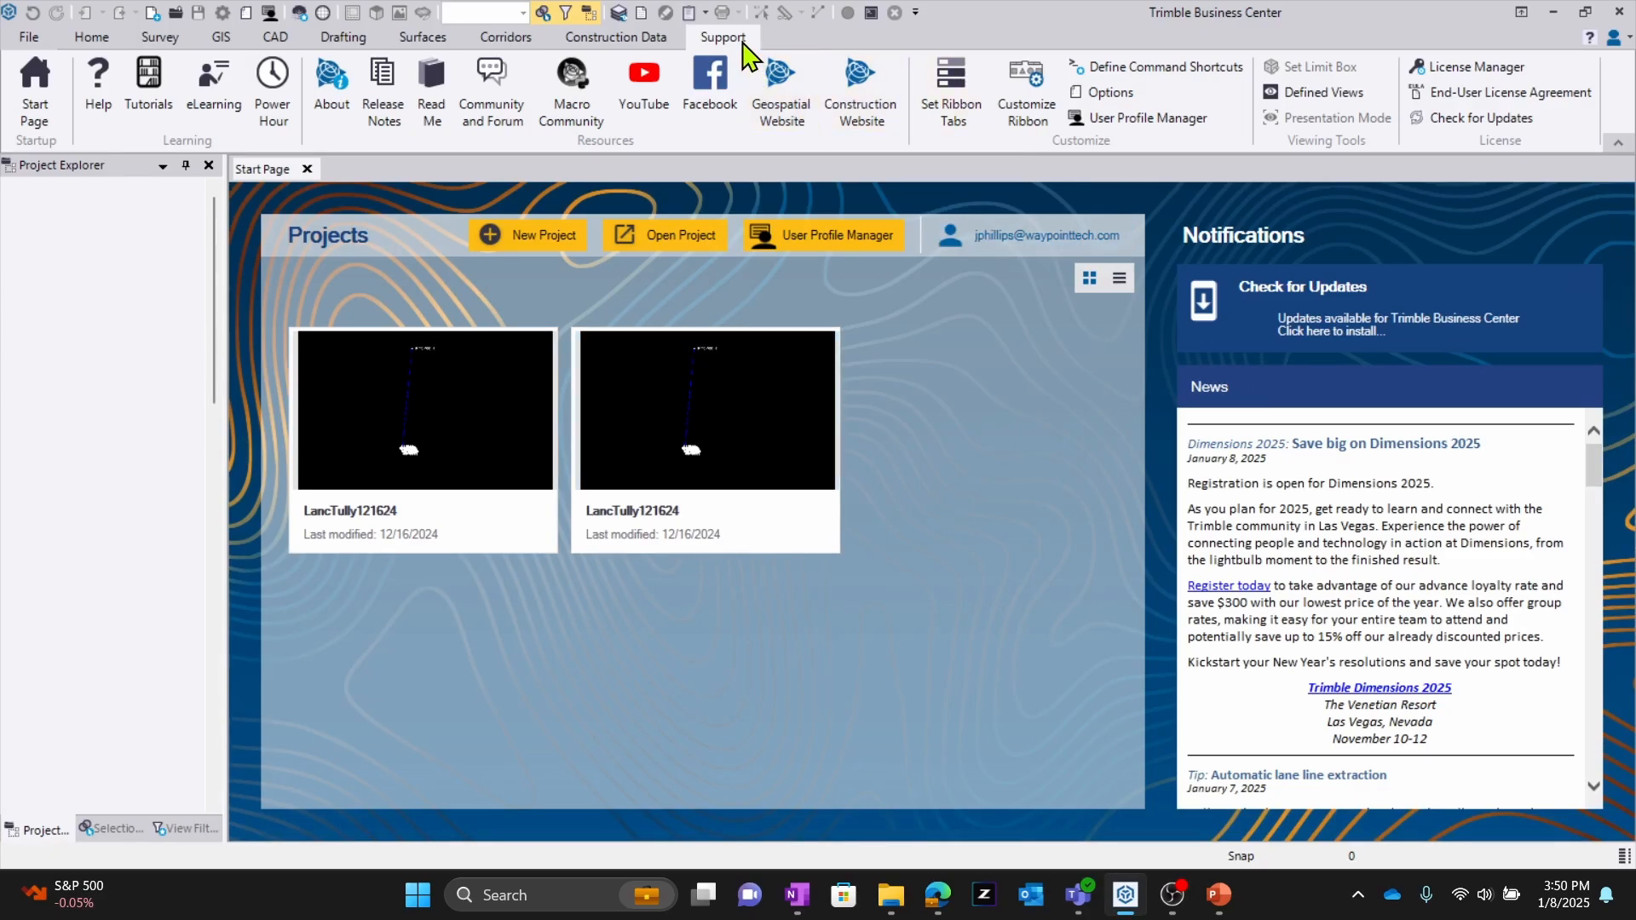
click(1479, 67)
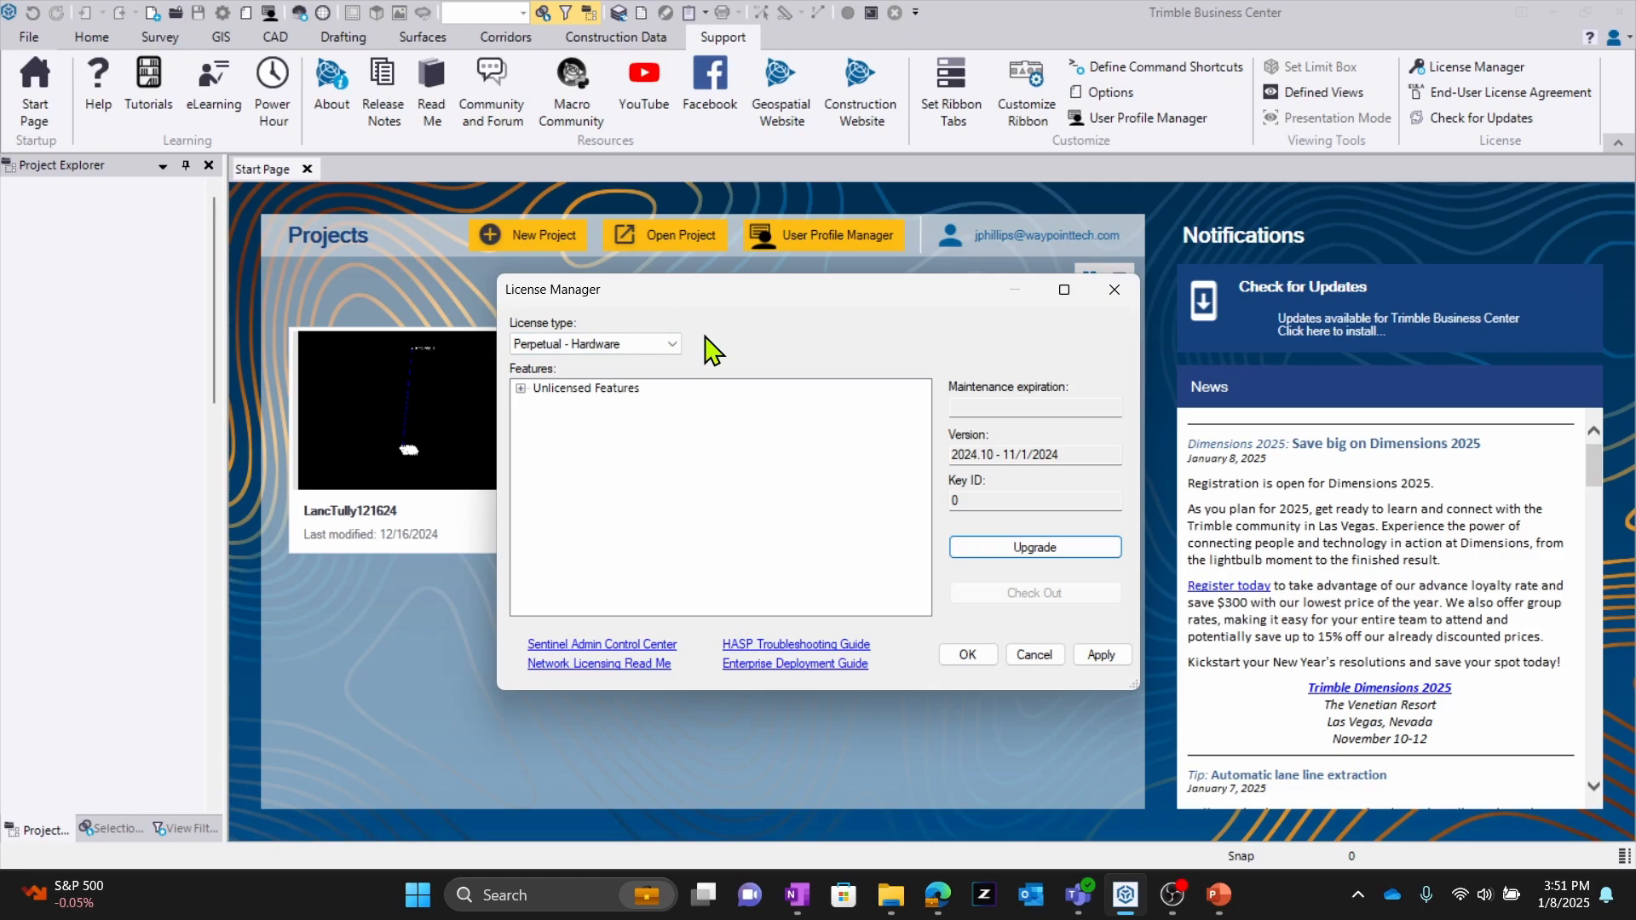
Set the license type to Perpetual - Network and check the available license server choices, keeping <search network>
click(635, 345)
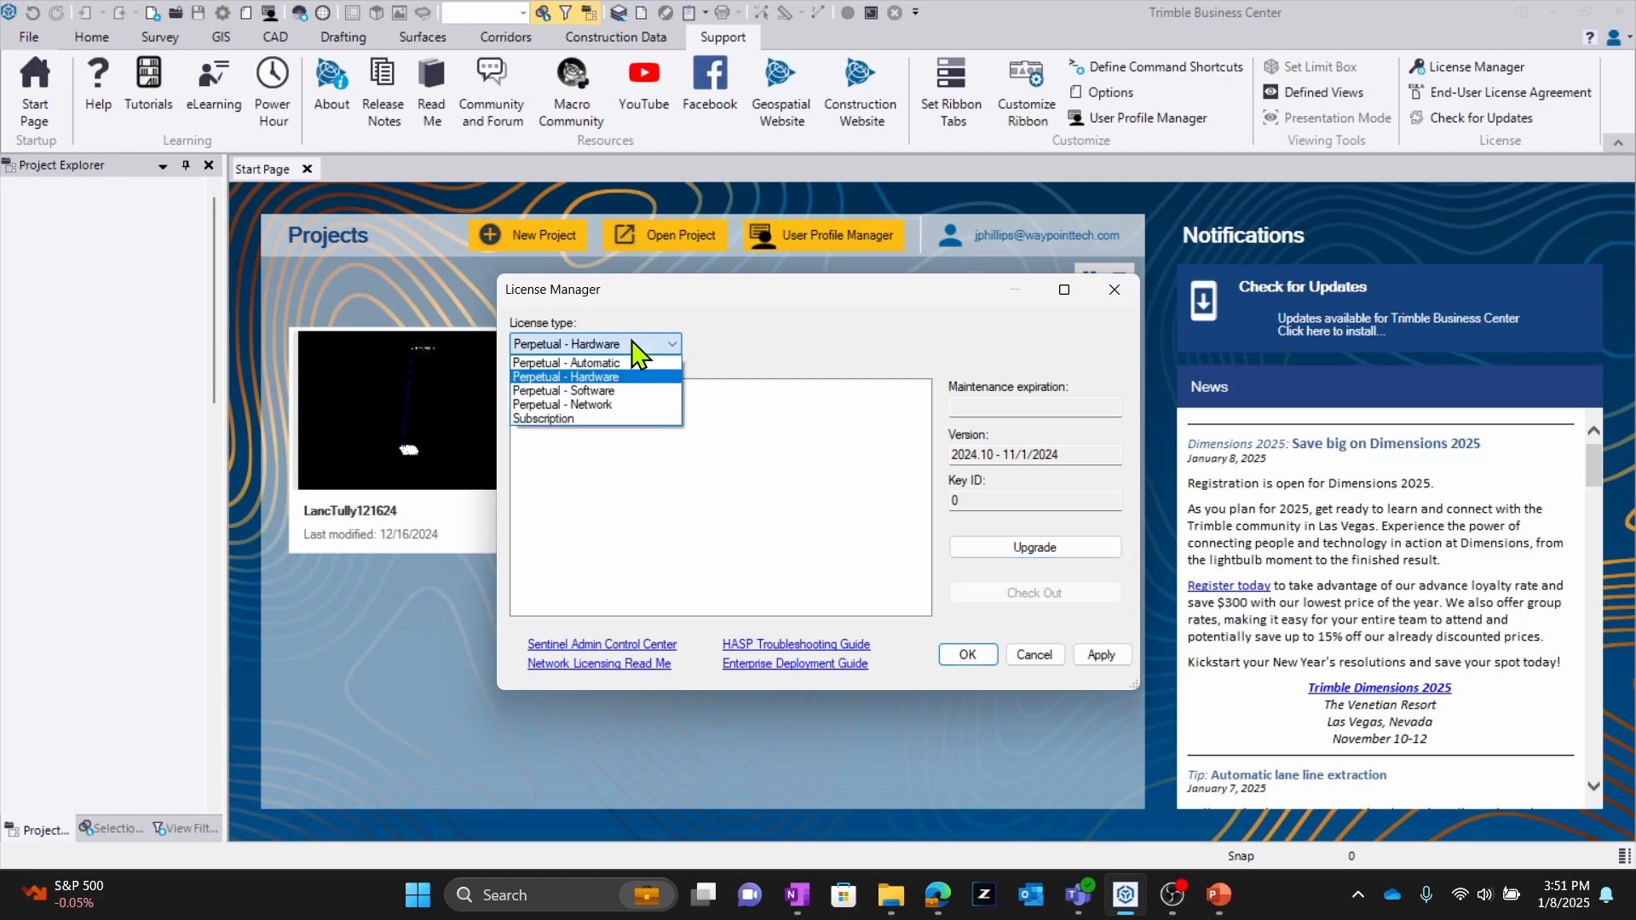
click(626, 405)
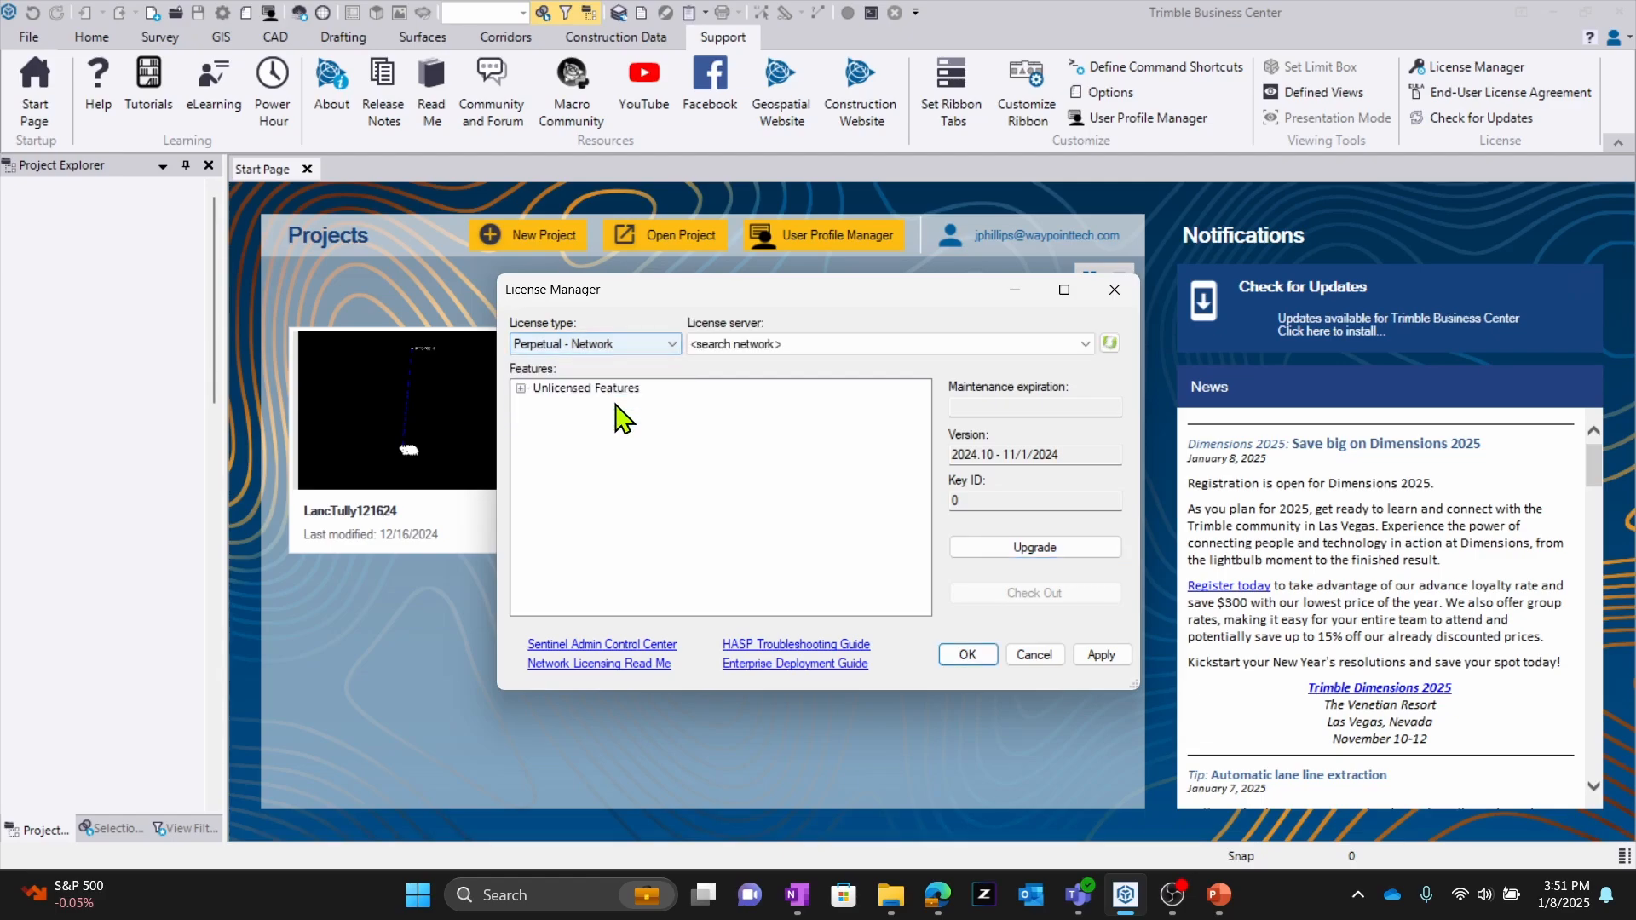
click(1008, 344)
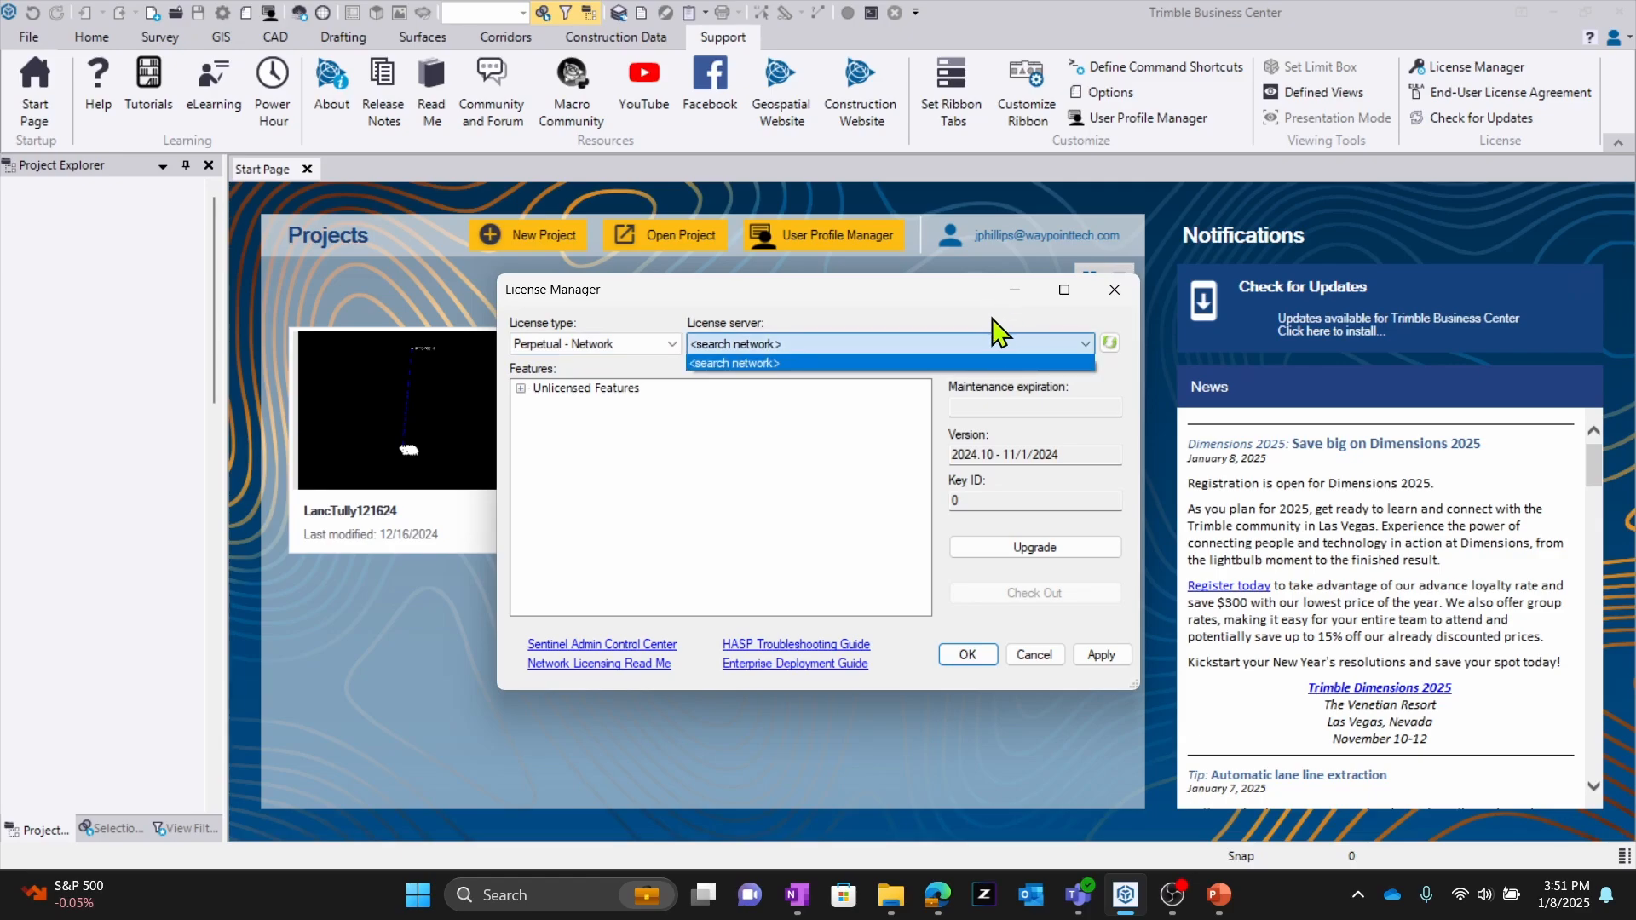
click(994, 321)
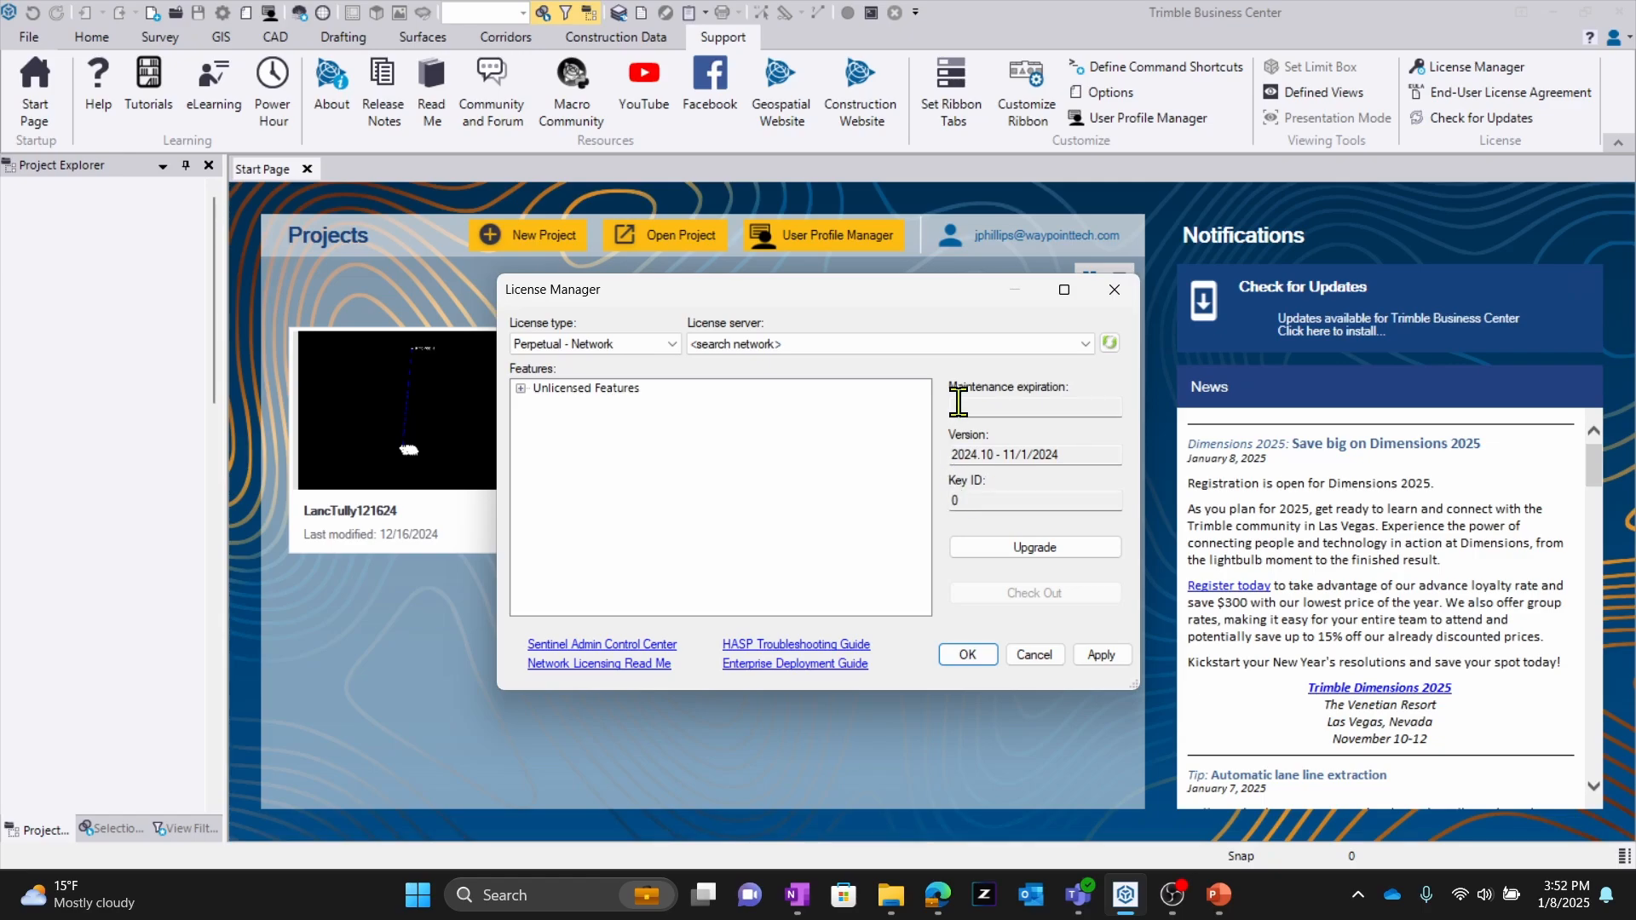
Review the available license types, keeping Perpetual - Network, and open the Sentinel Admin Control Center from the License Manager
click(651, 346)
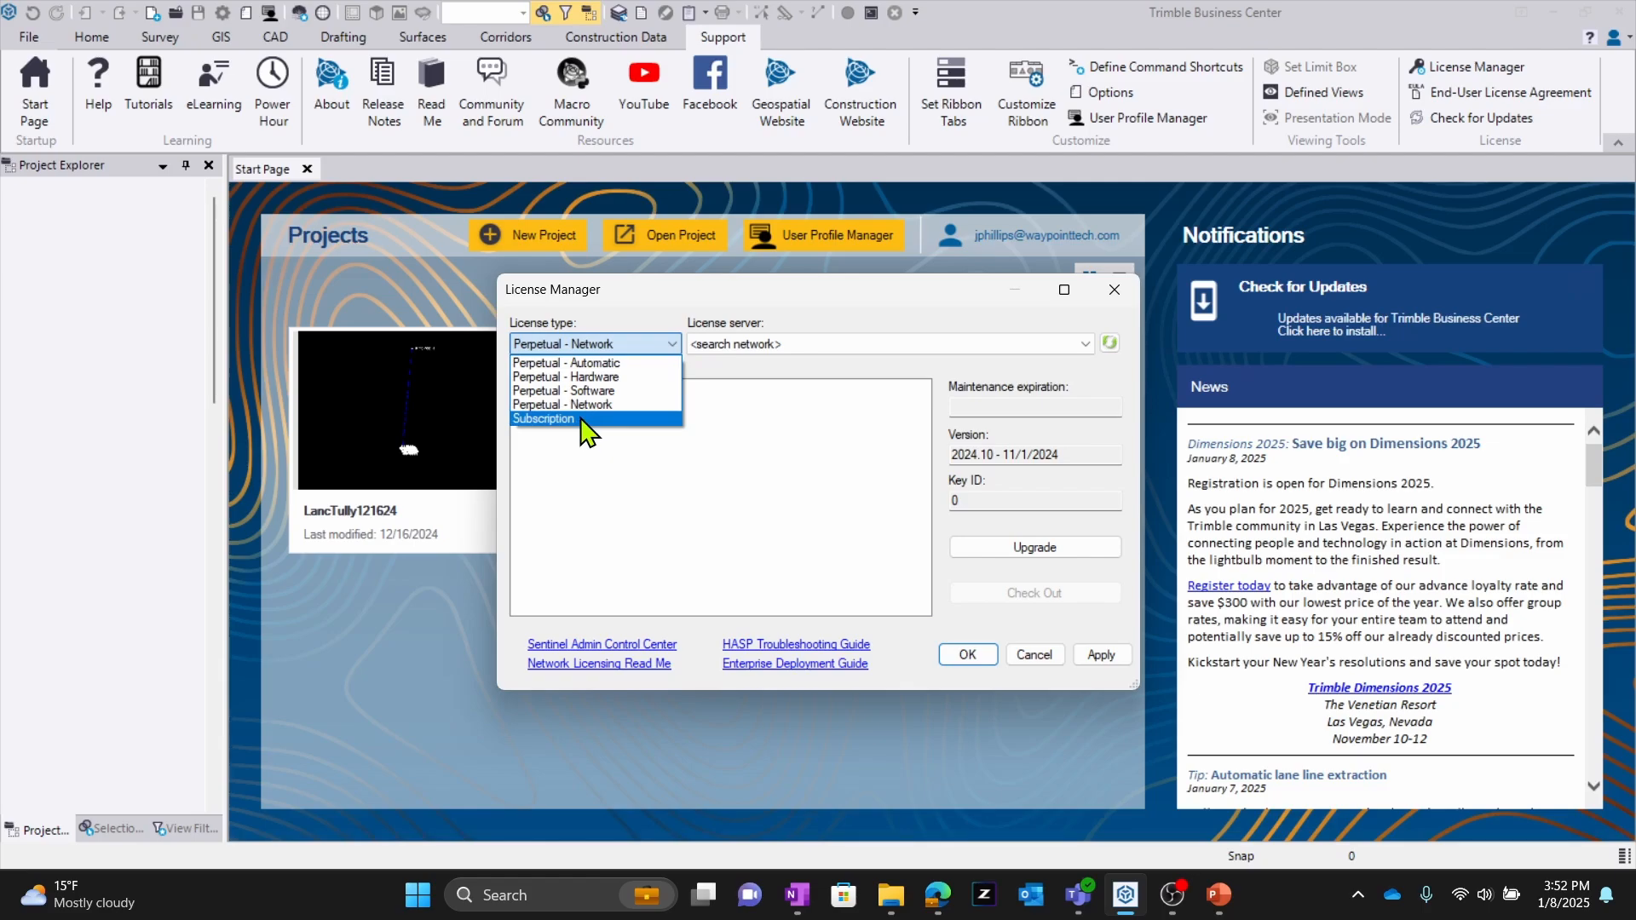
click(654, 294)
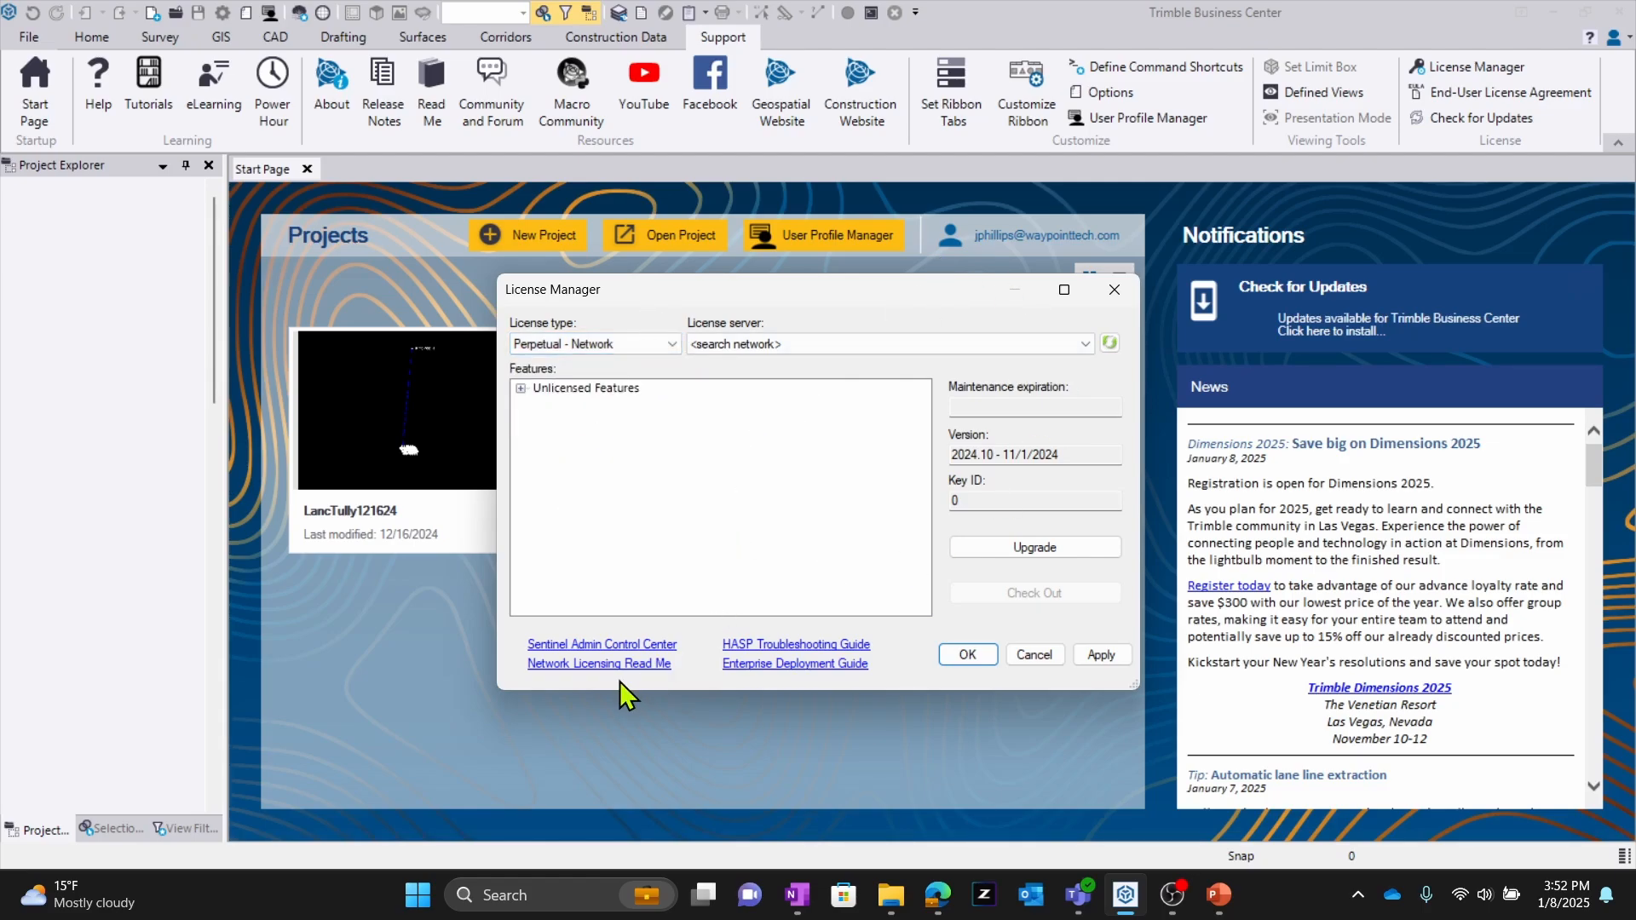
click(615, 643)
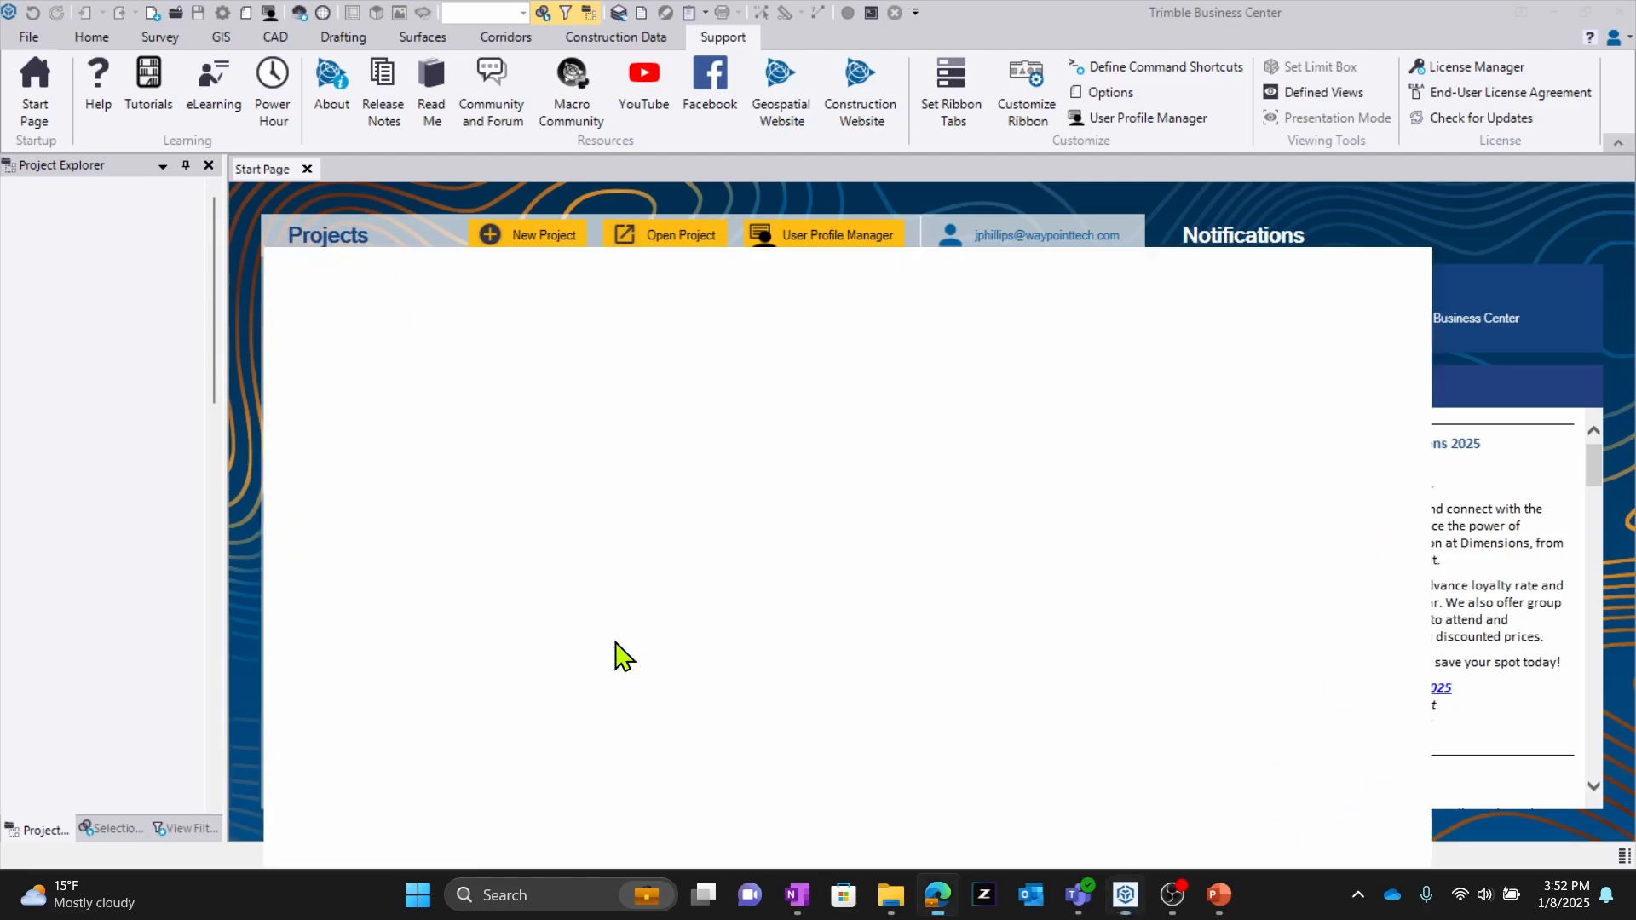